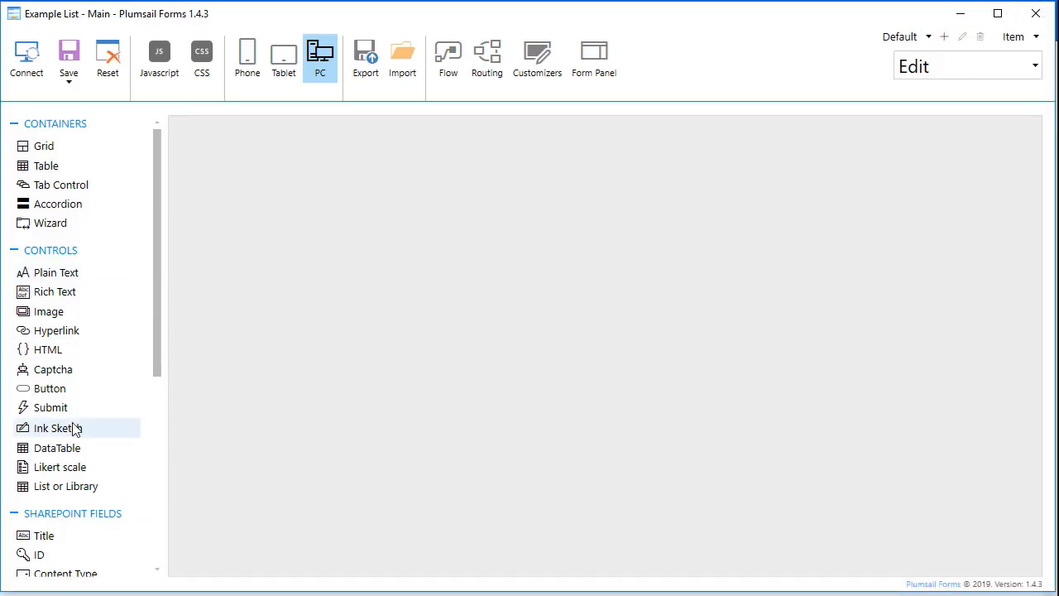
Step: Place the Title field and a DataTable below it on the form, and set the table's grid width to 12
scroll(62, 331, "down", 5)
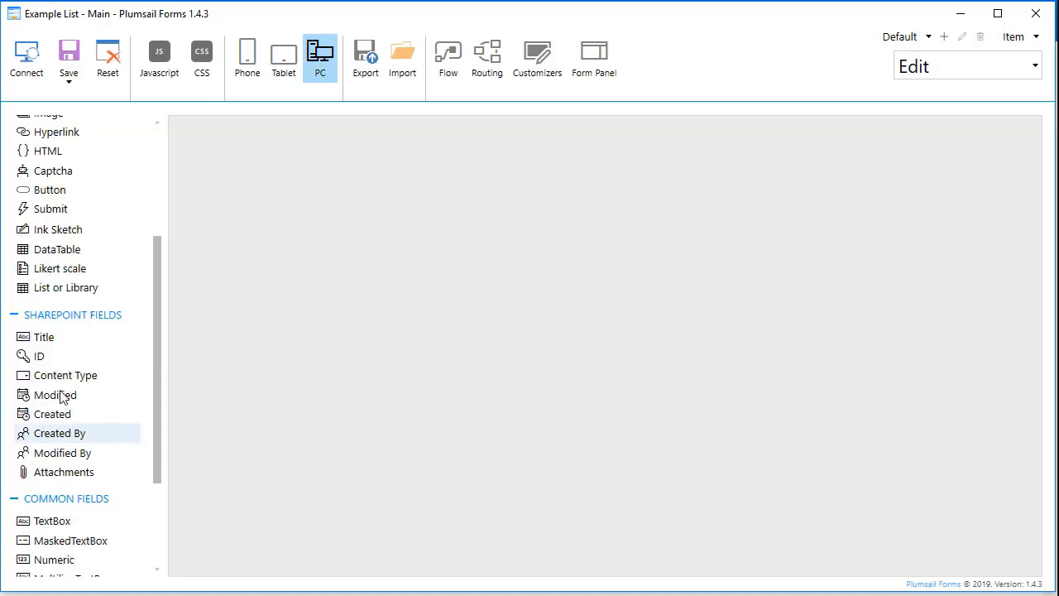
left_click_drag(51, 337, 387, 212)
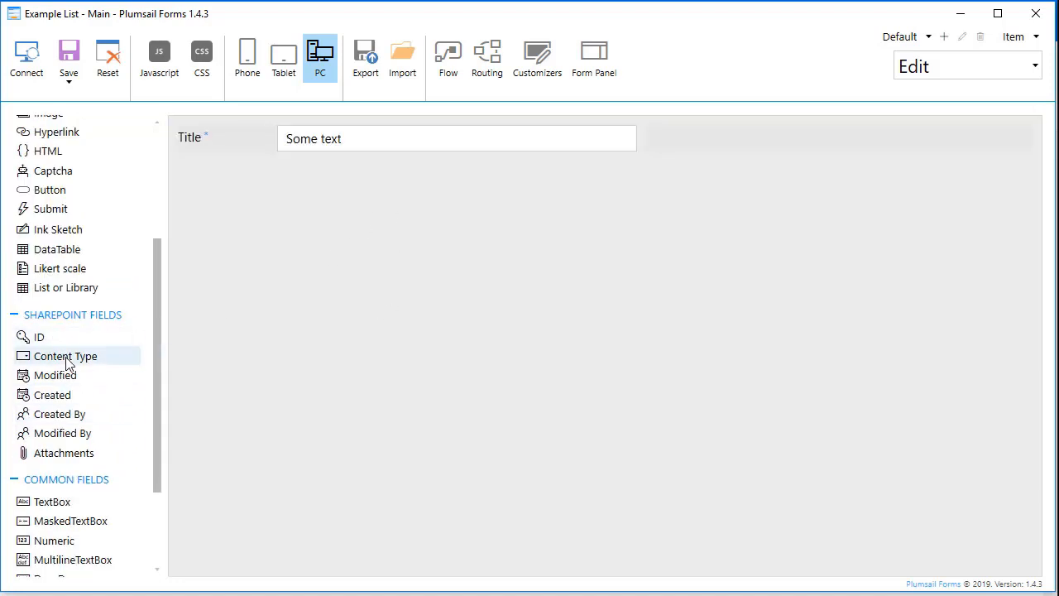
scroll(71, 373, "up", 3)
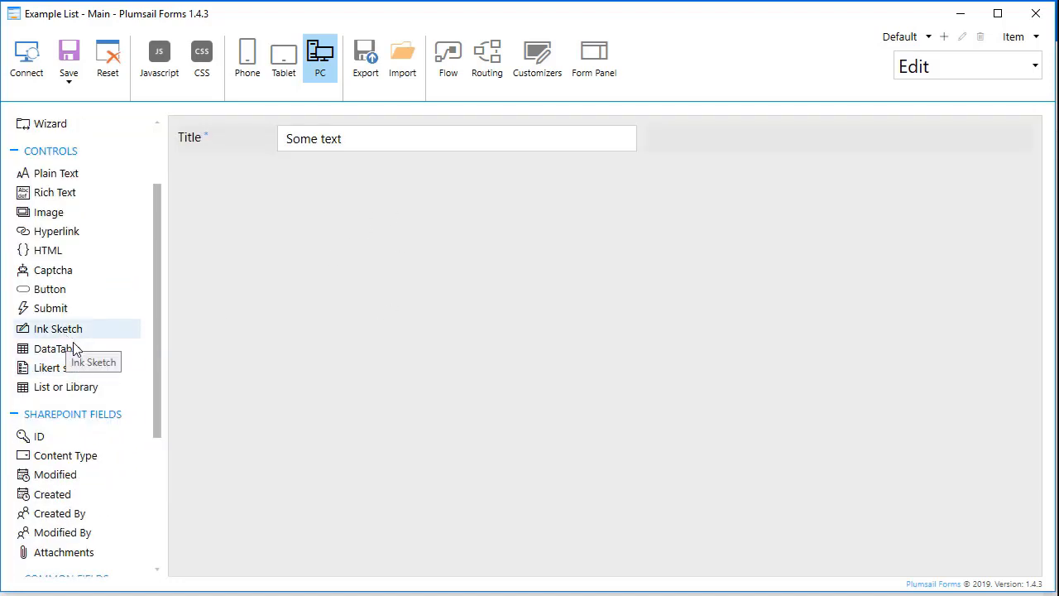
left_click_drag(73, 346, 338, 250)
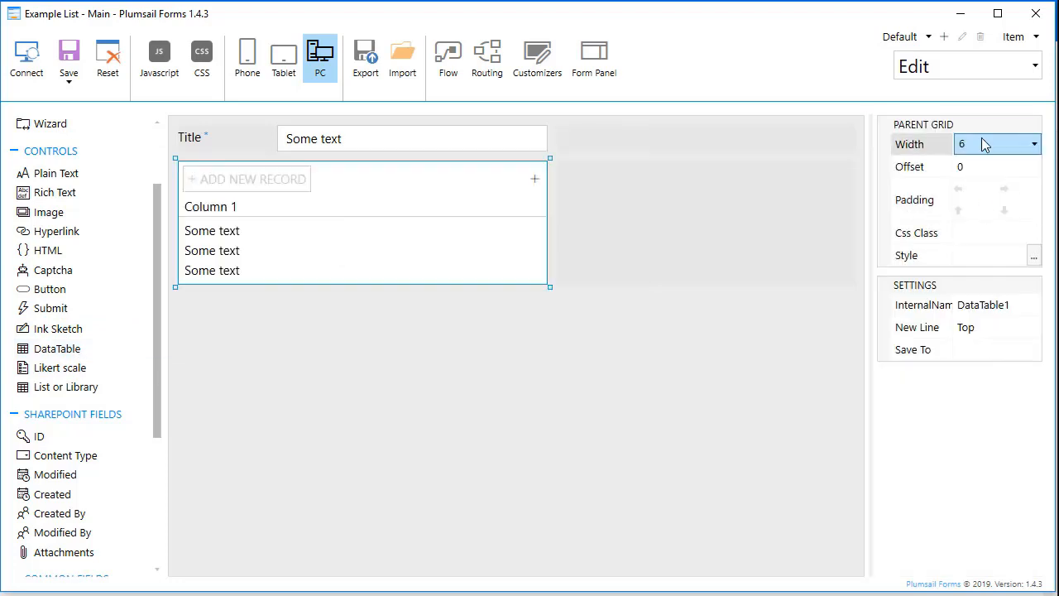
left_click(985, 144)
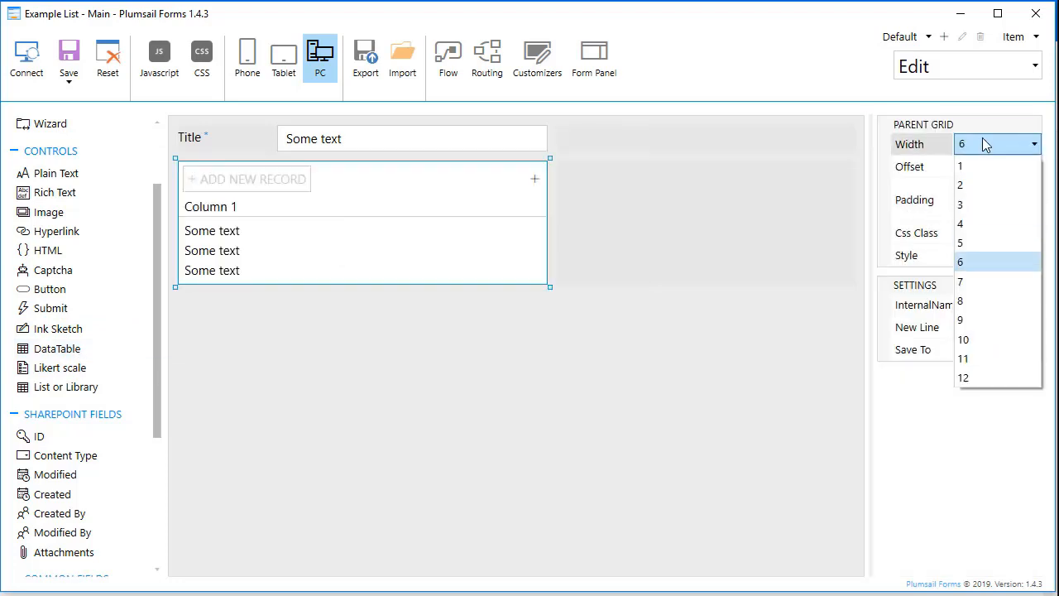
left_click(998, 377)
Step: Set both the title and the internal name of the DataTable's first column to Text
left_click(226, 234)
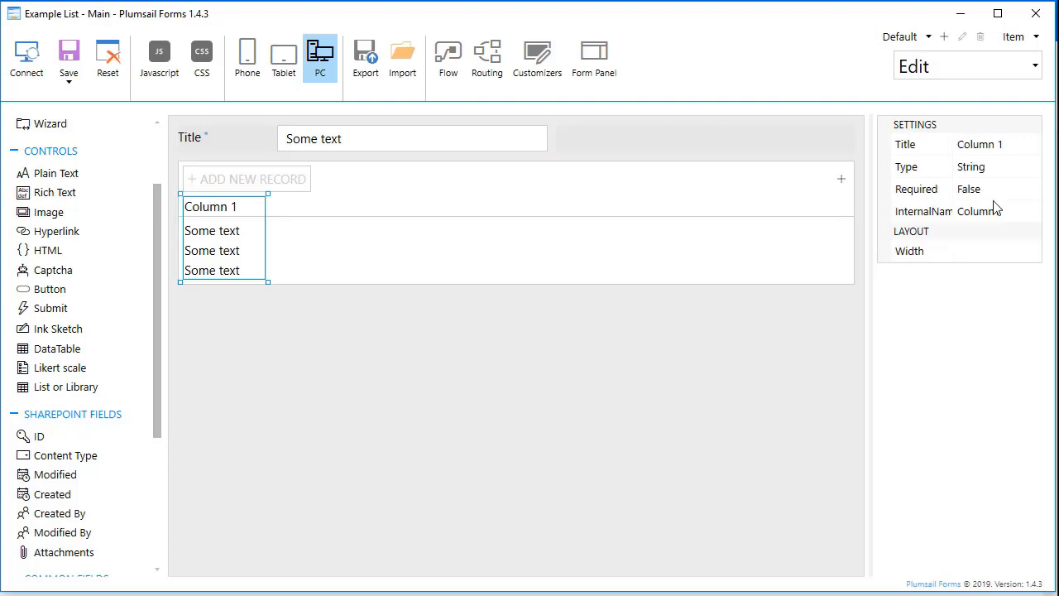
left_click_drag(1004, 144, 954, 154)
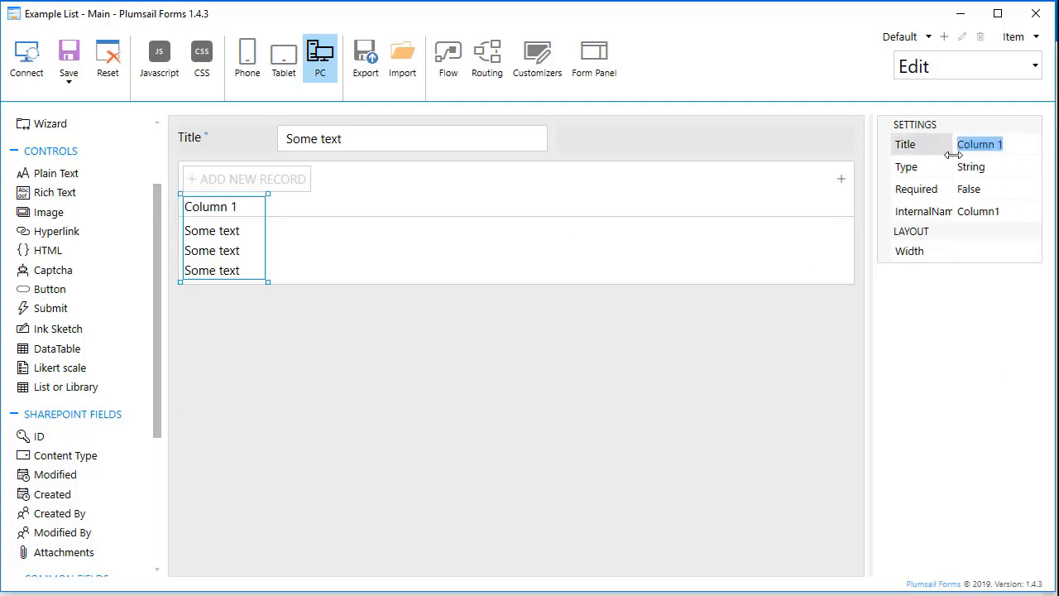
type("Te")
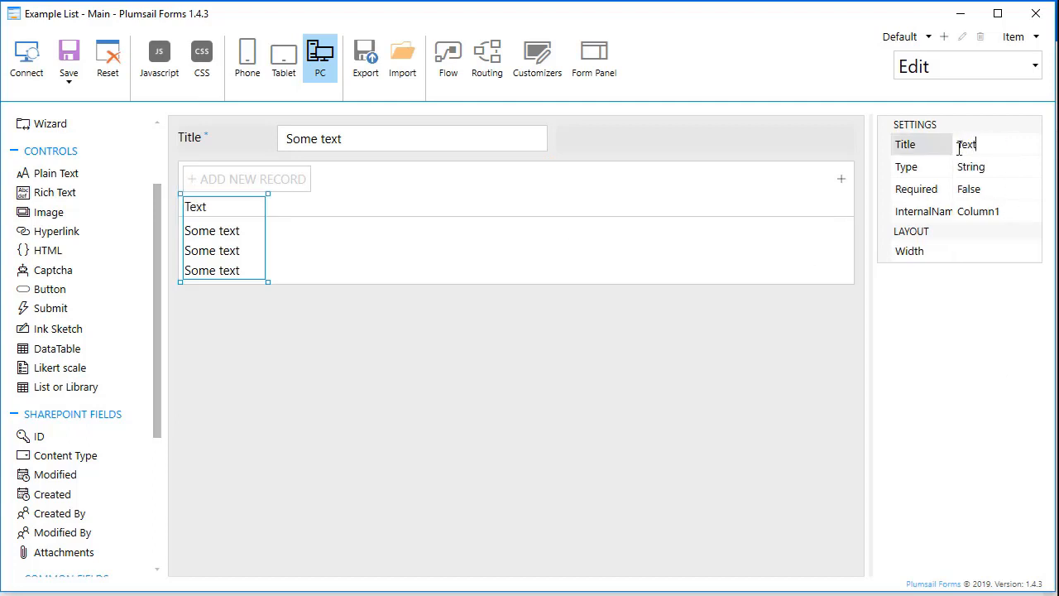
type("xt")
double_click(966, 147)
double_click(1000, 211)
type("Text")
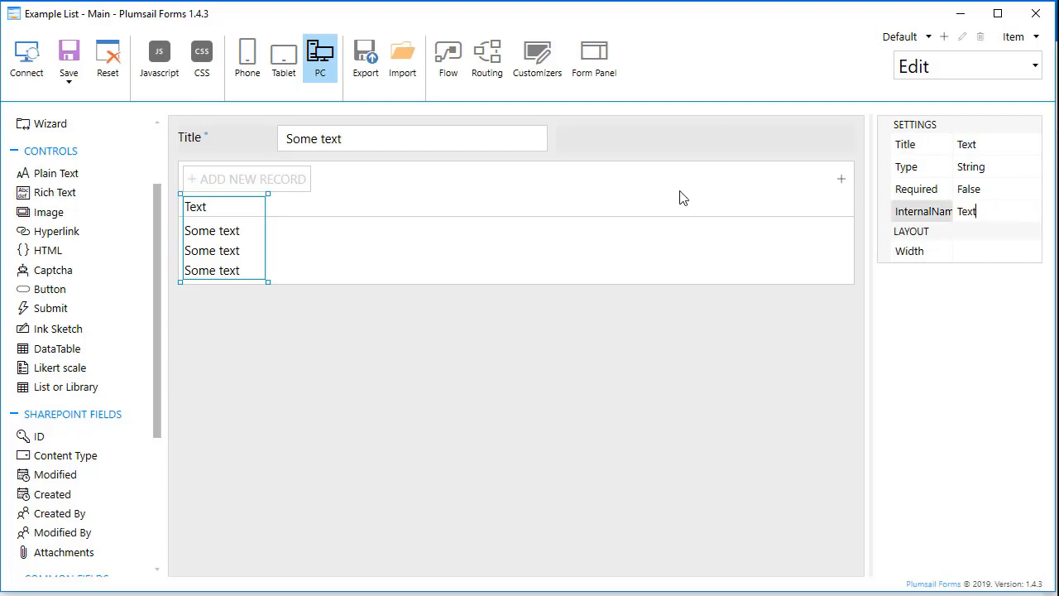
Step: Add a second column to the DataTable with title and internal name Date and type Date
left_click(840, 179)
left_click(301, 257)
double_click(1013, 140)
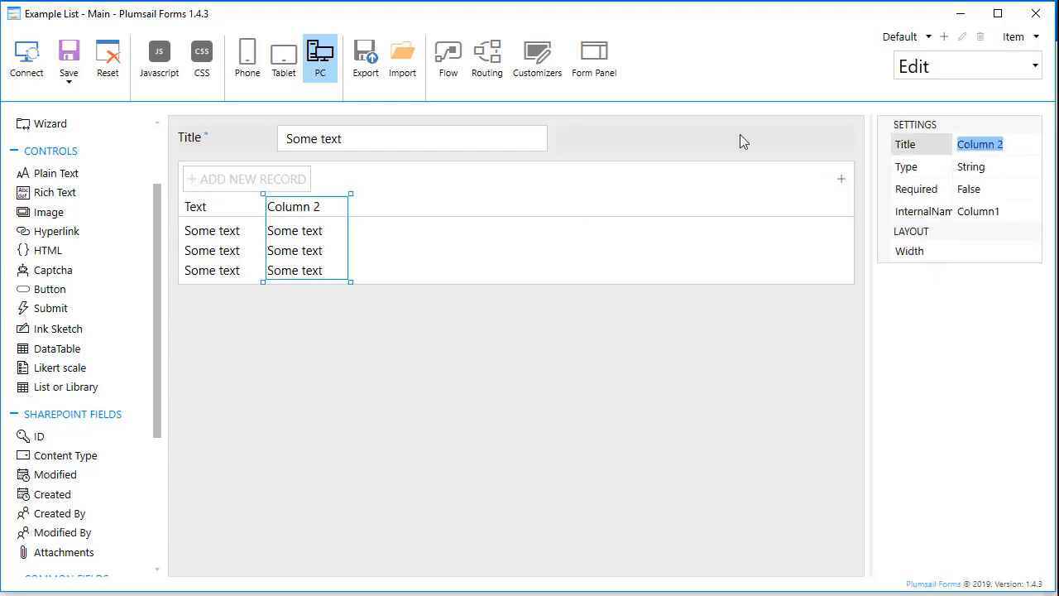
type("Date")
double_click(1018, 211)
type("Date")
left_click(1001, 166)
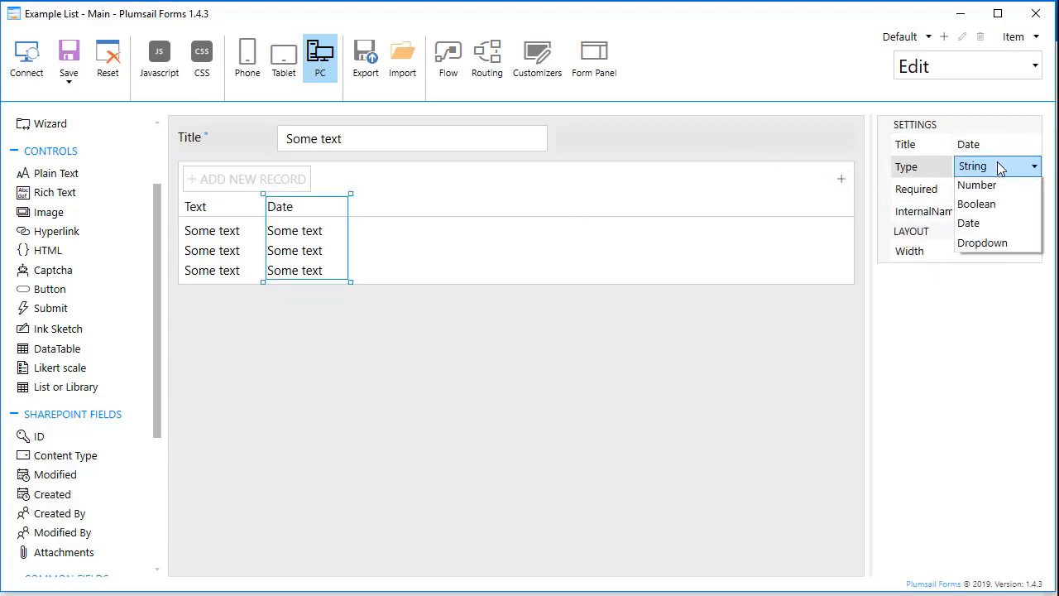
left_click(998, 240)
Step: Add a third column to the DataTable with title and internal name True and type Boolean
left_click(841, 178)
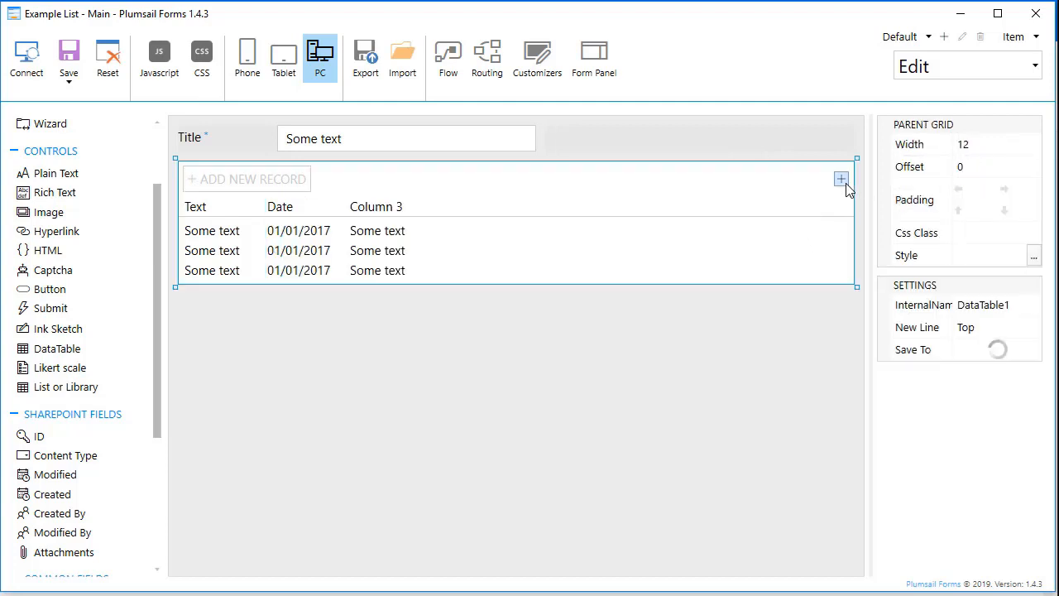
left_click(410, 252)
double_click(1026, 144)
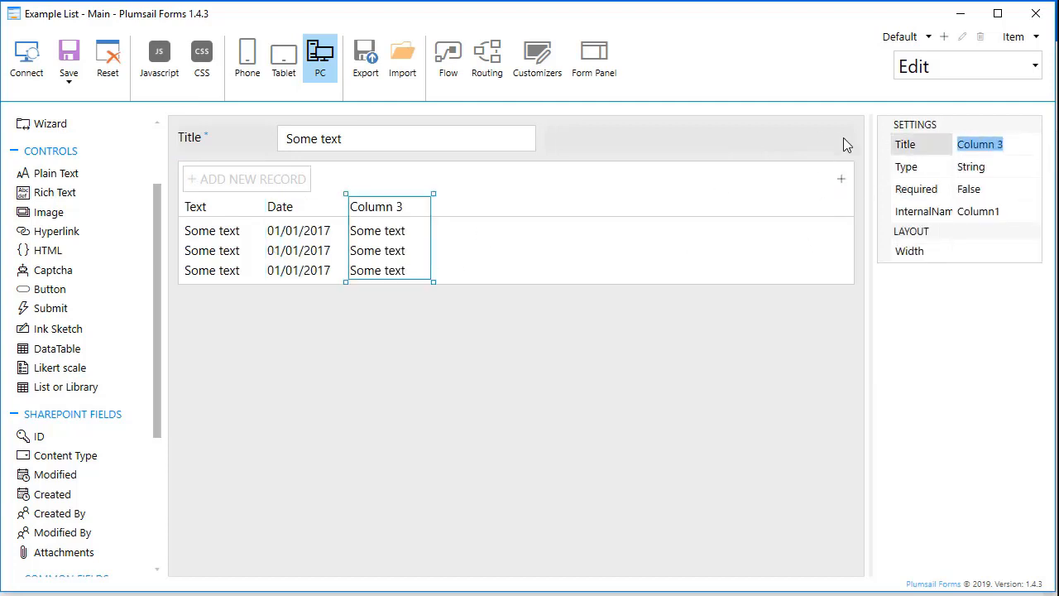
key("BackSpace")
type("True")
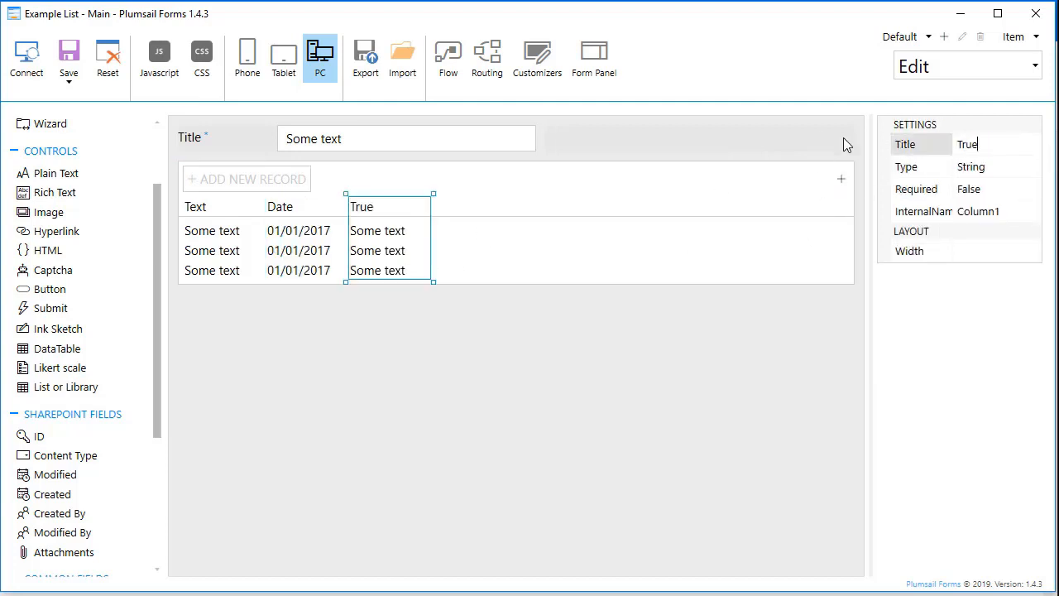
double_click(1017, 211)
type("True")
left_click(1015, 166)
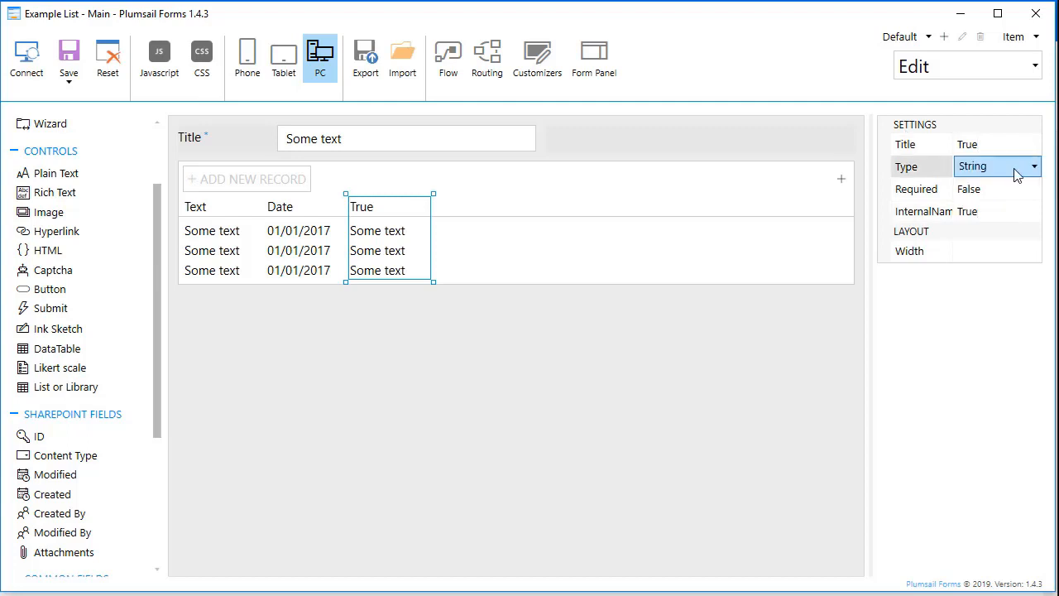
left_click(1009, 169)
left_click(993, 225)
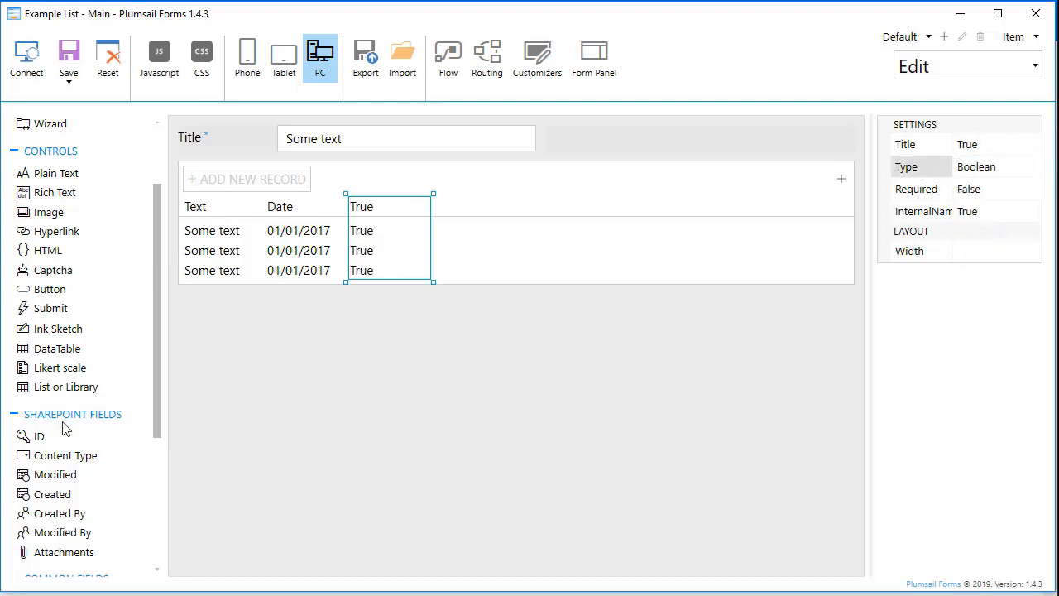
Step: Place a Likert scale below the DataTable and set its grid width to 12
scroll(83, 282, "down", 2)
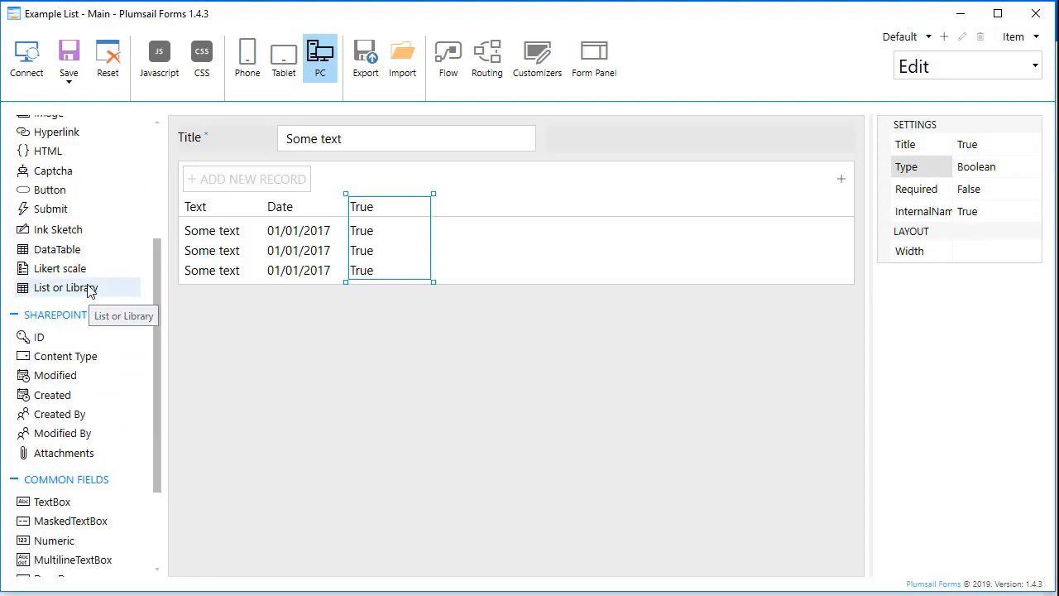
left_click_drag(74, 269, 258, 341)
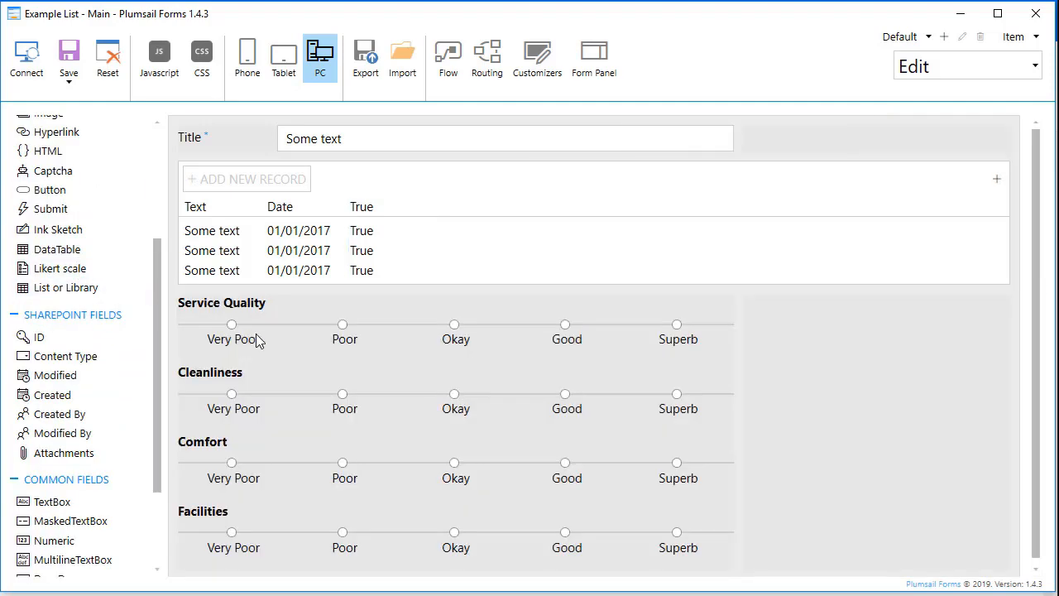
left_click(259, 341)
left_click(976, 144)
left_click(1030, 366)
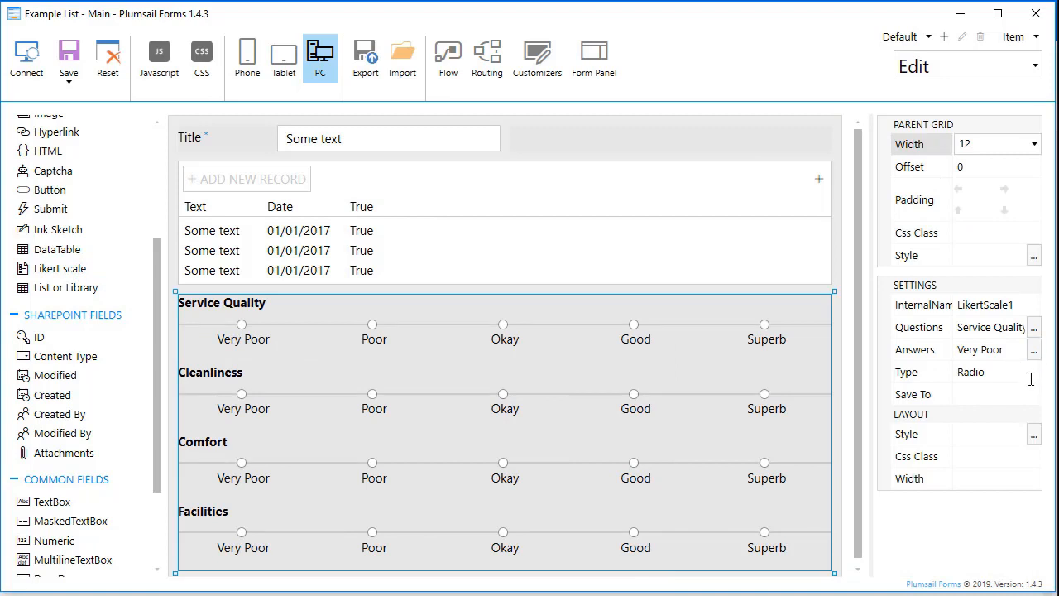
Step: Edit the Likert scale's questions so they are Service Quality, Products and Locations
left_click(1034, 328)
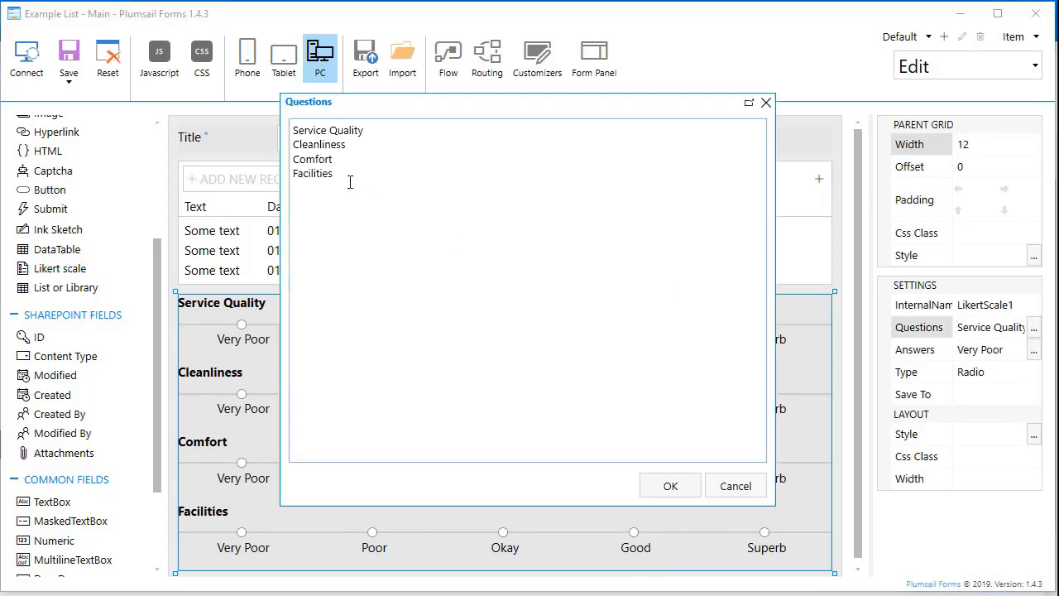
left_click_drag(350, 177, 269, 175)
left_click_drag(350, 147, 275, 161)
key("BackSpace")
key("BackSpace")
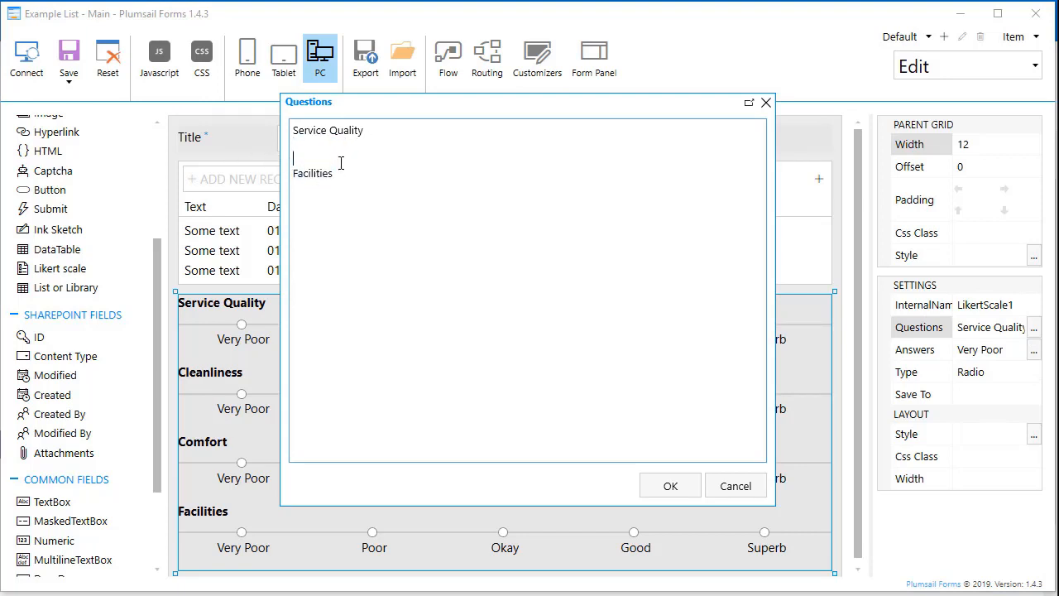
left_click_drag(358, 173, 300, 154)
key("BackSpace")
left_click(697, 484)
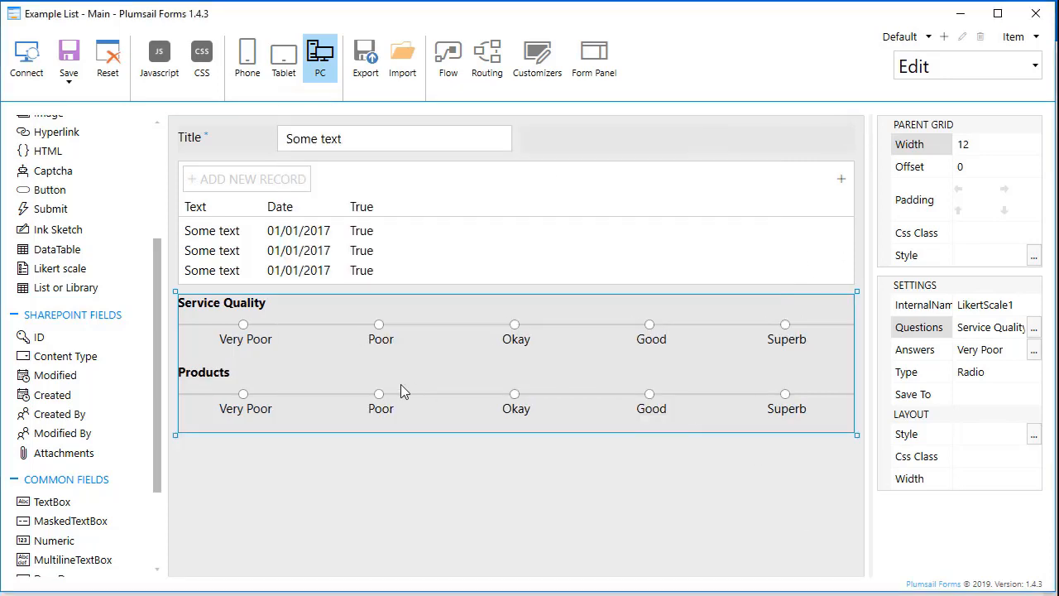
left_click(1034, 327)
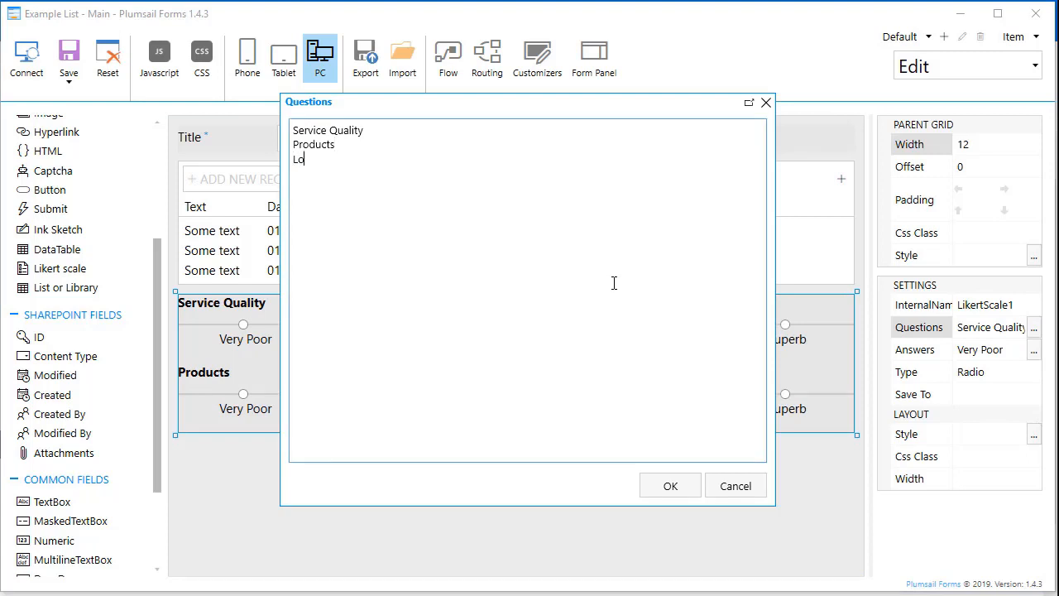
left_click(671, 486)
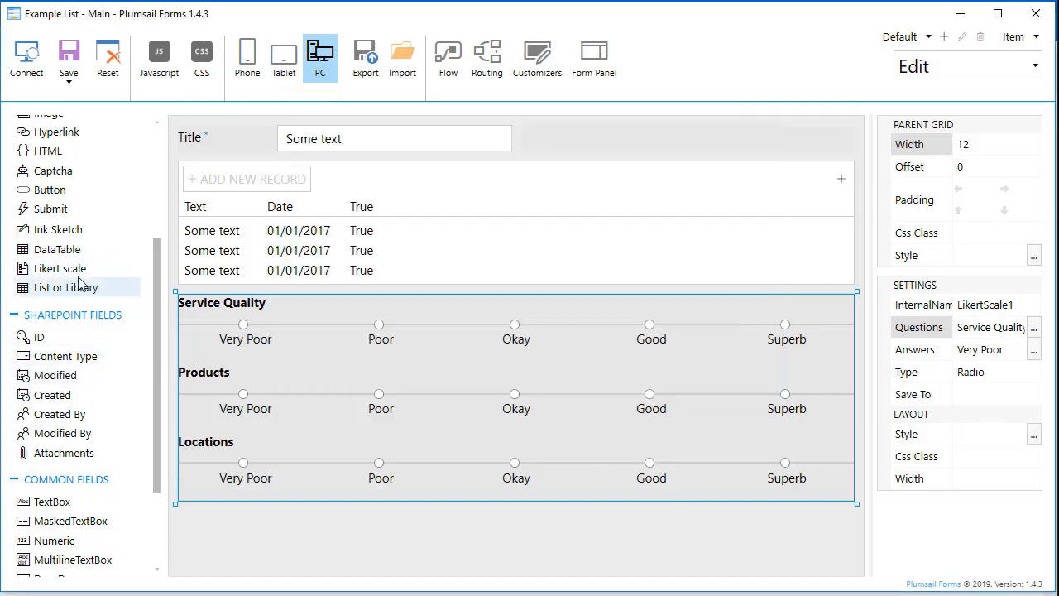
Step: Place an Ink Sketch below the Likert scale with height 300, width 600 and parent grid width 12
mouse_move(58, 229)
left_mouse_down()
mouse_move(274, 442)
mouse_move(264, 530)
left_mouse_up()
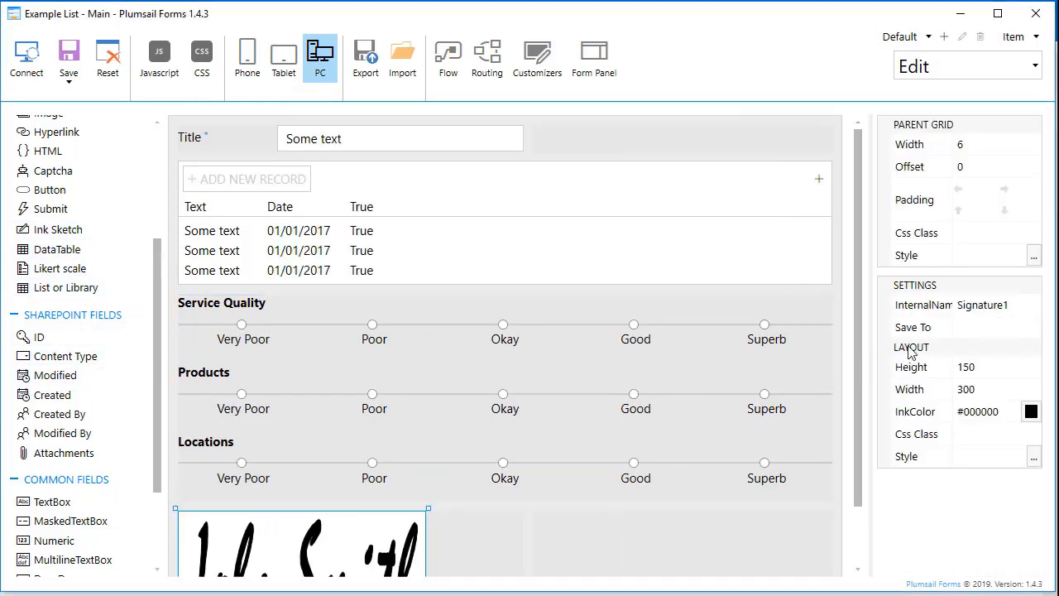
left_click(1013, 305)
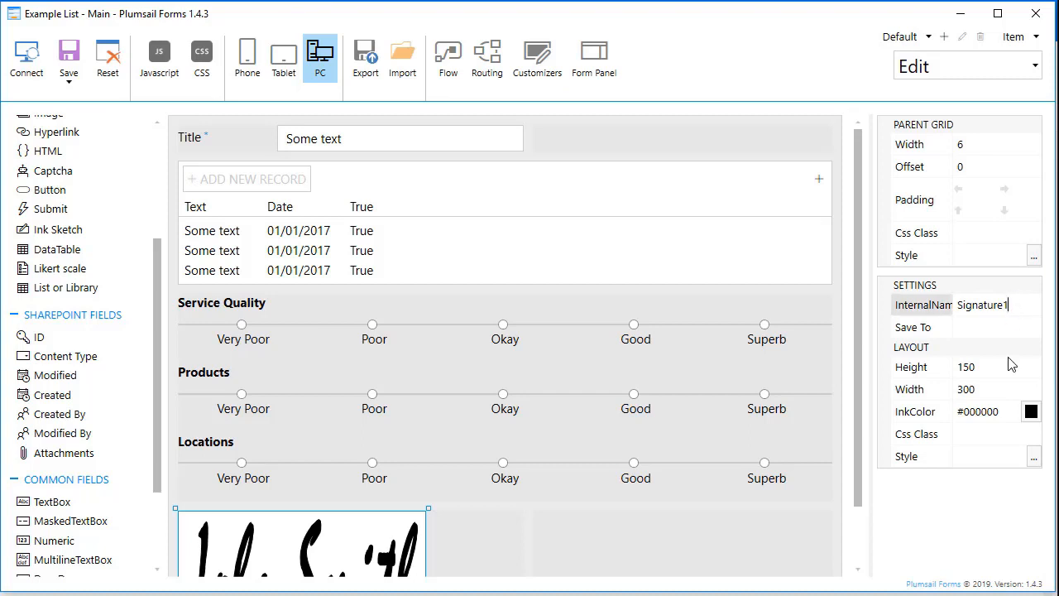
double_click(971, 366)
type("300")
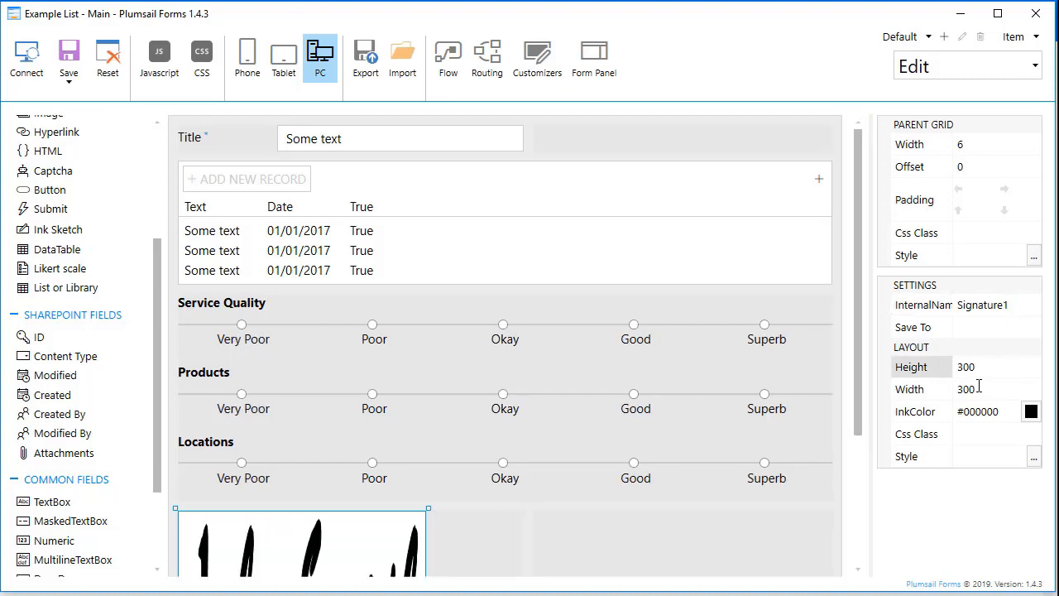
left_click(968, 388)
key("BackSpace")
type("6")
scroll(589, 420, "down", 3)
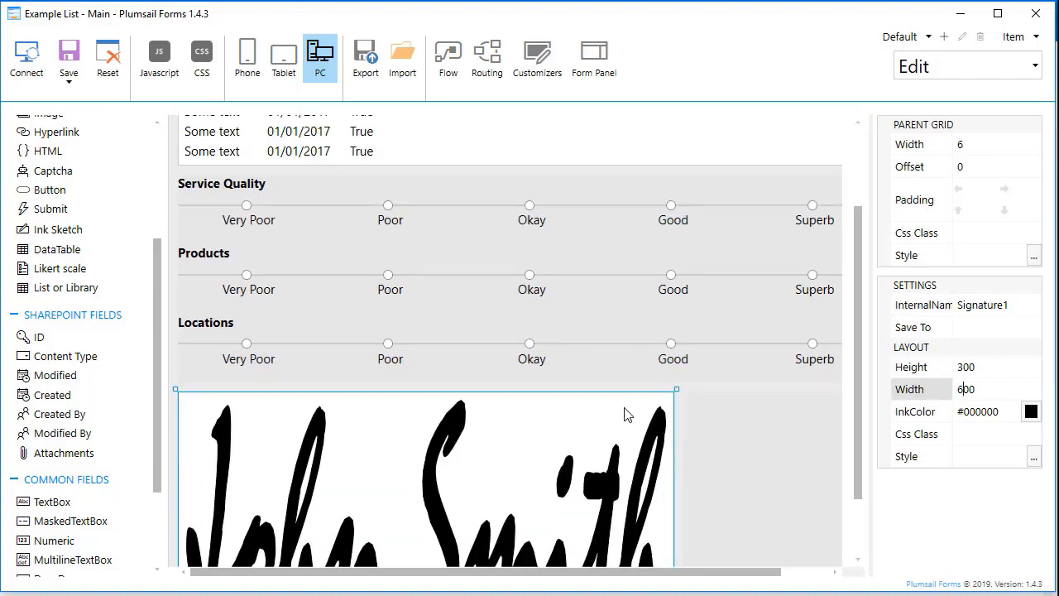
left_click(1016, 146)
scroll(1016, 147, "down", 6)
Step: Change the Ink Sketch's internal name to Signature and save it to a newly added field
left_click(1024, 303)
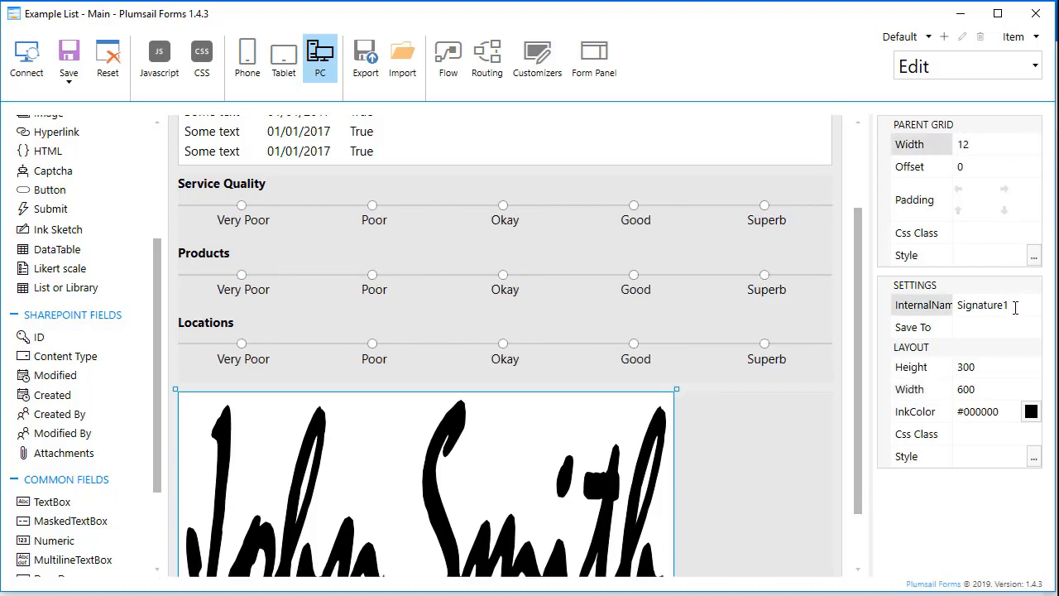
key("BackSpace")
left_click(1022, 329)
left_click(1022, 329)
left_click(980, 386)
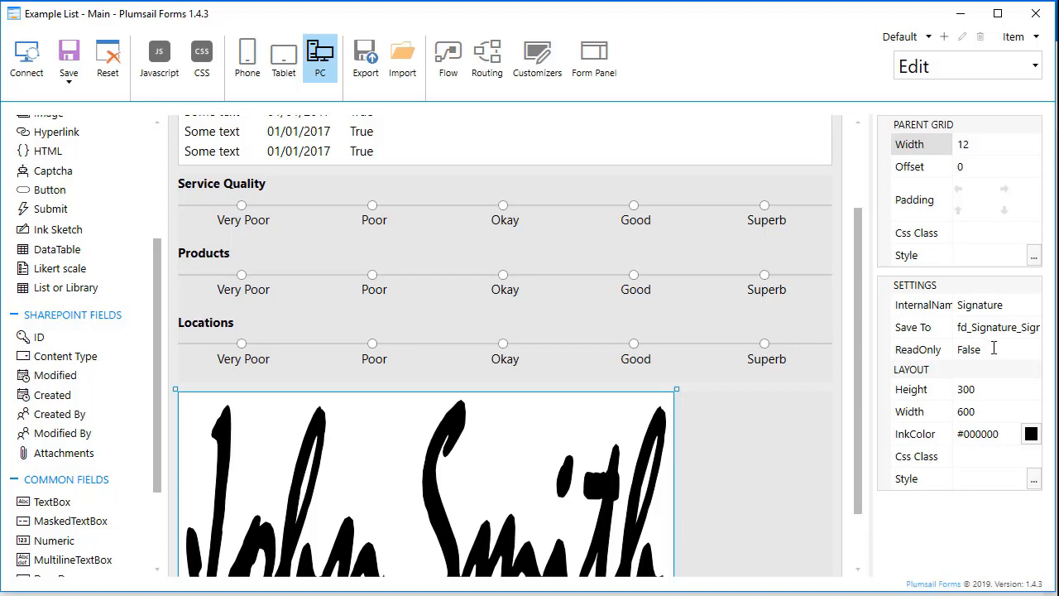
Step: Change the Likert scale's internal name to LikertScale and save it to a newly added field
left_click(808, 336)
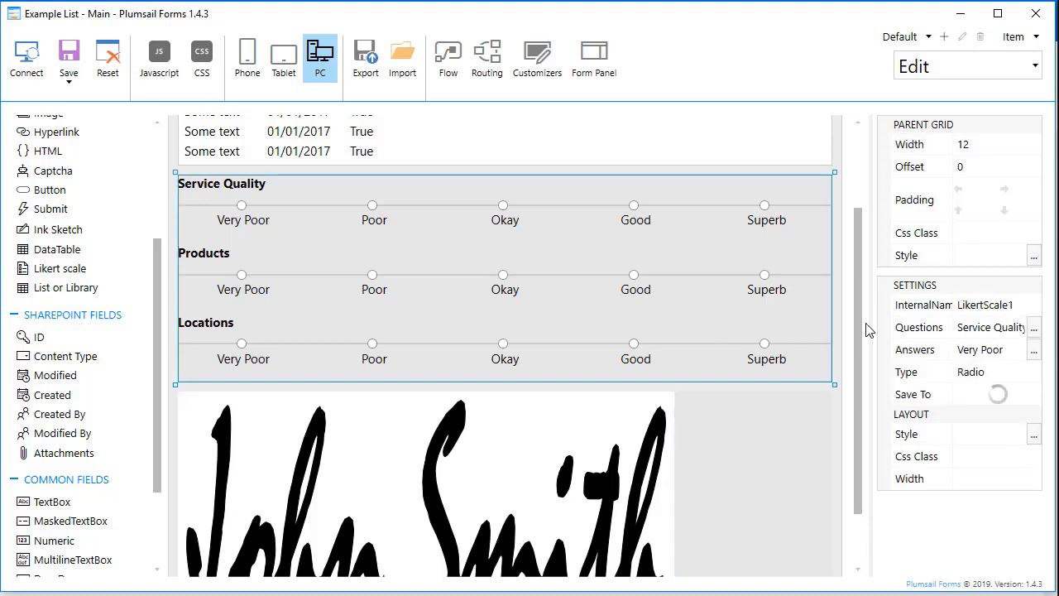
left_click(1017, 305)
left_click(989, 395)
left_click(989, 395)
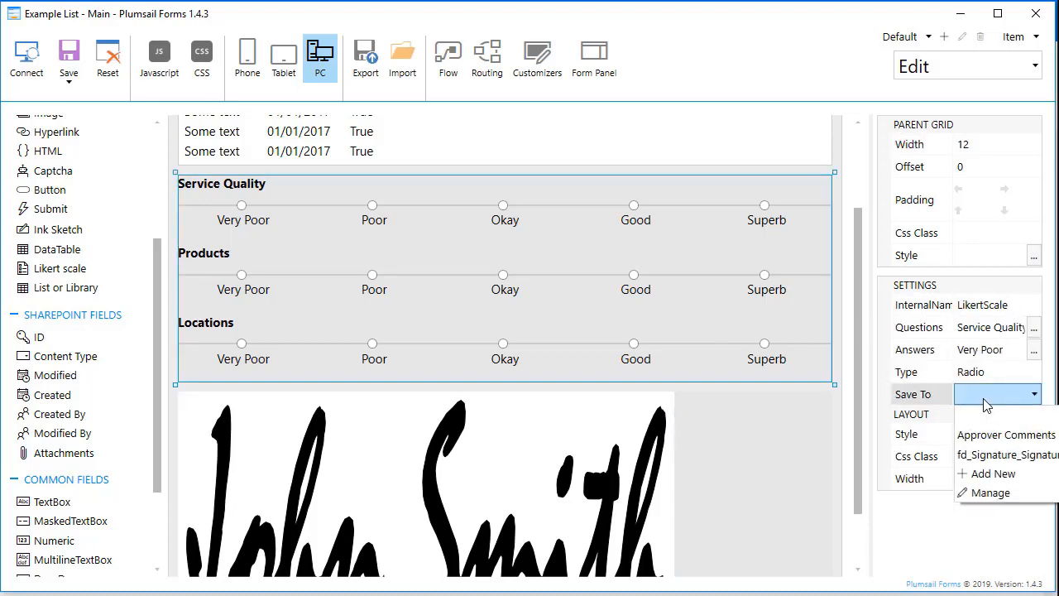
left_click(984, 474)
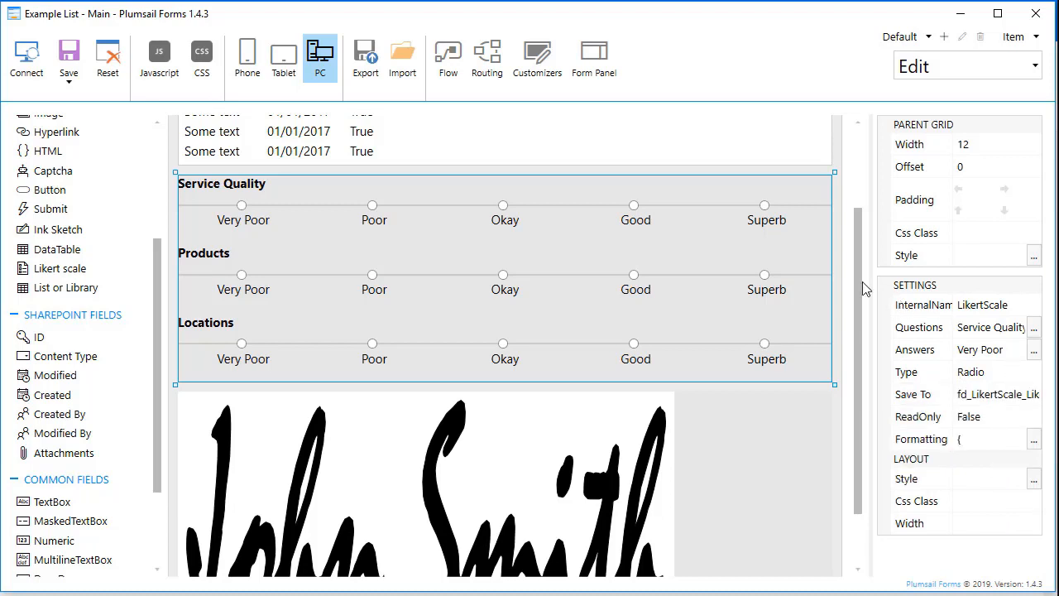
Step: Change the DataTable control's internal name to DataTable and save its data to a newly added field
scroll(863, 288, "up", 2)
left_click(797, 242)
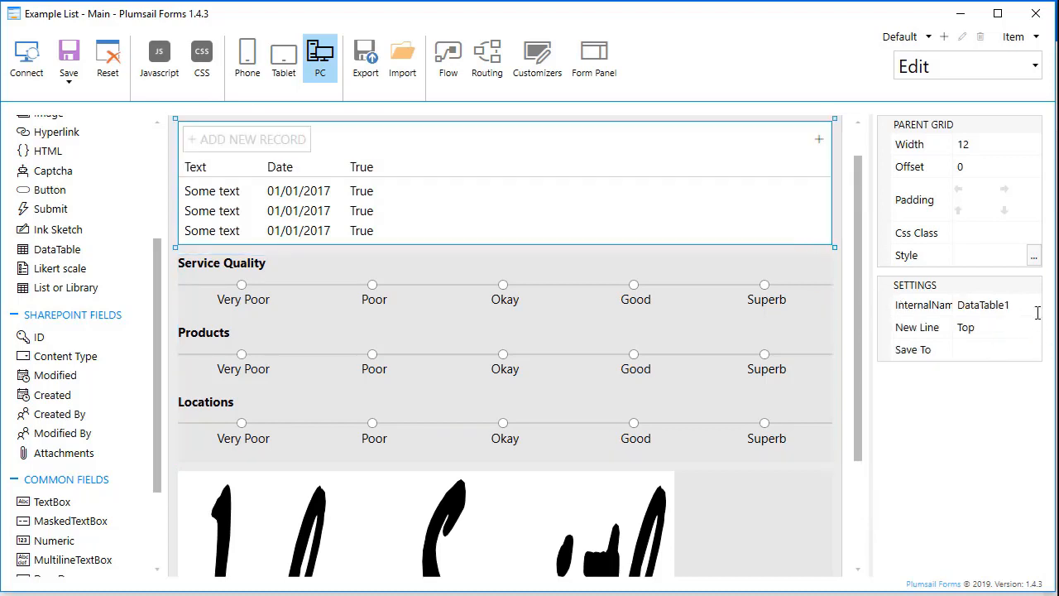
left_click(1024, 307)
left_click(1011, 357)
left_click(1012, 358)
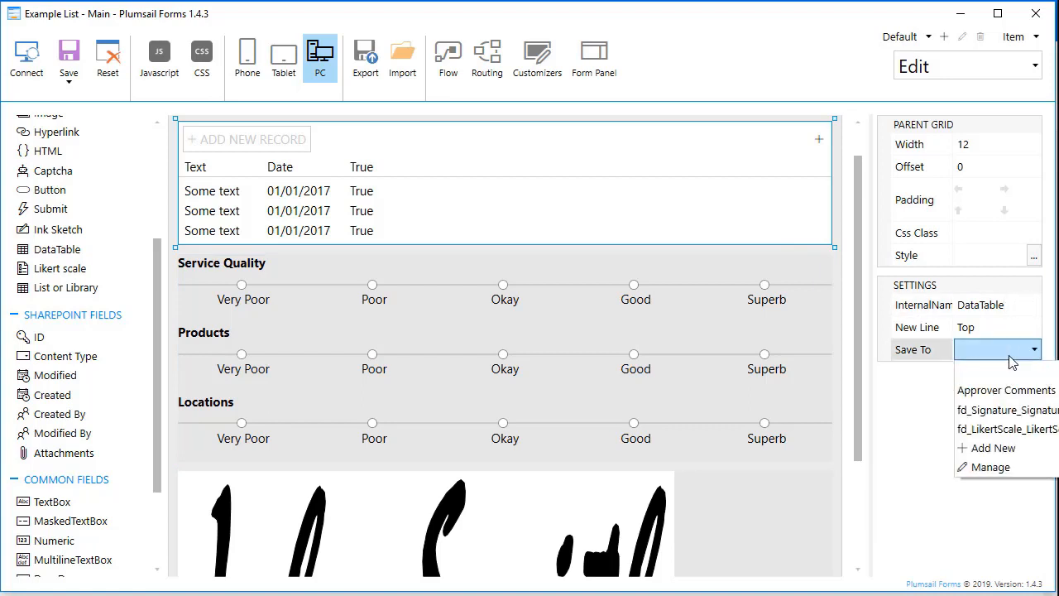
left_click(869, 374)
scroll(412, 273, "up", 1)
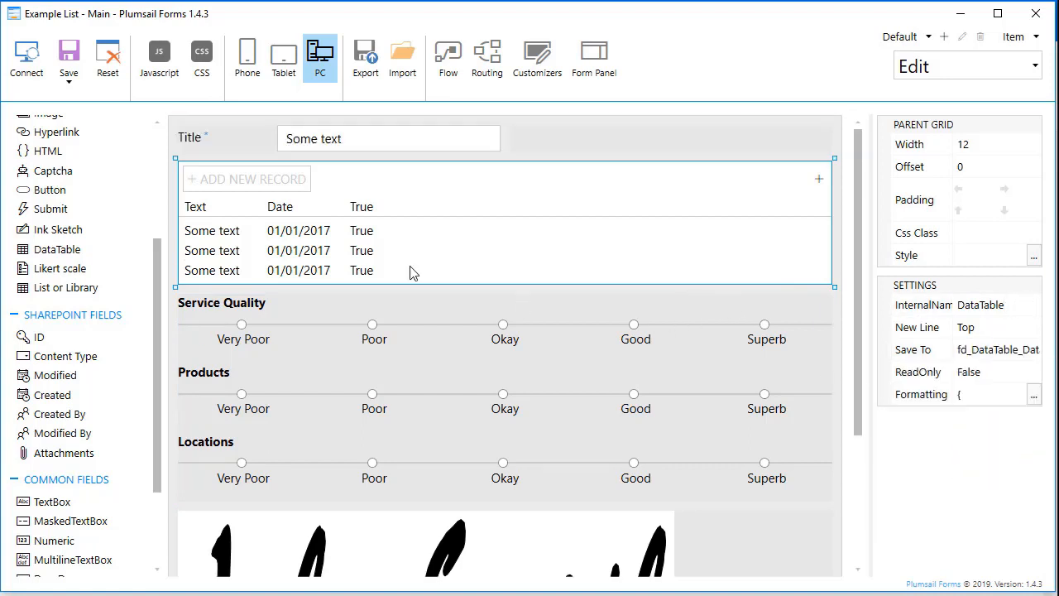
Step: Save the layout for the display form as well as the new and edit forms
left_click(73, 76)
left_click(63, 100)
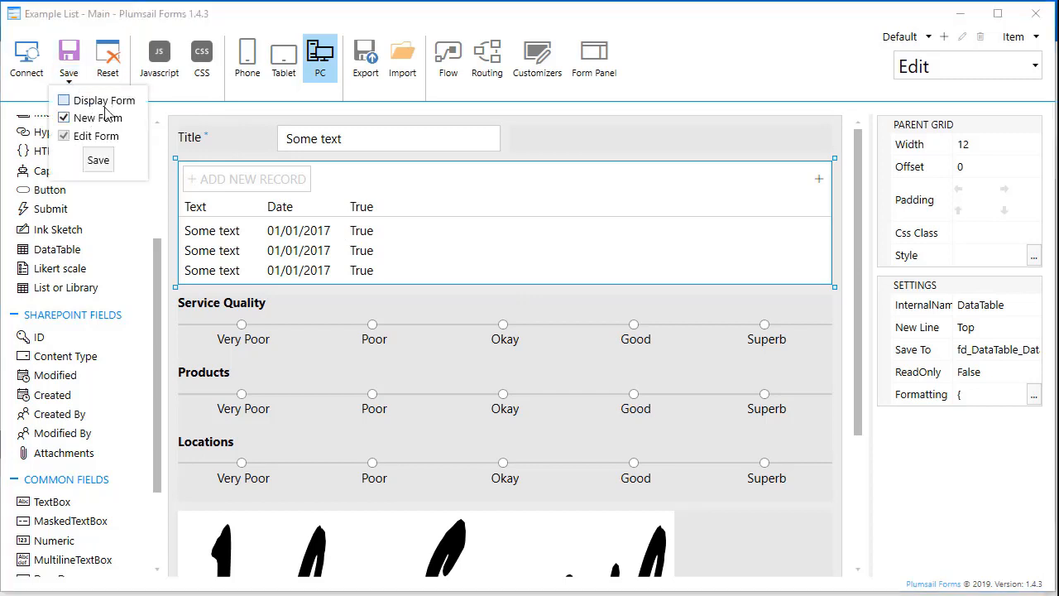
left_click(98, 159)
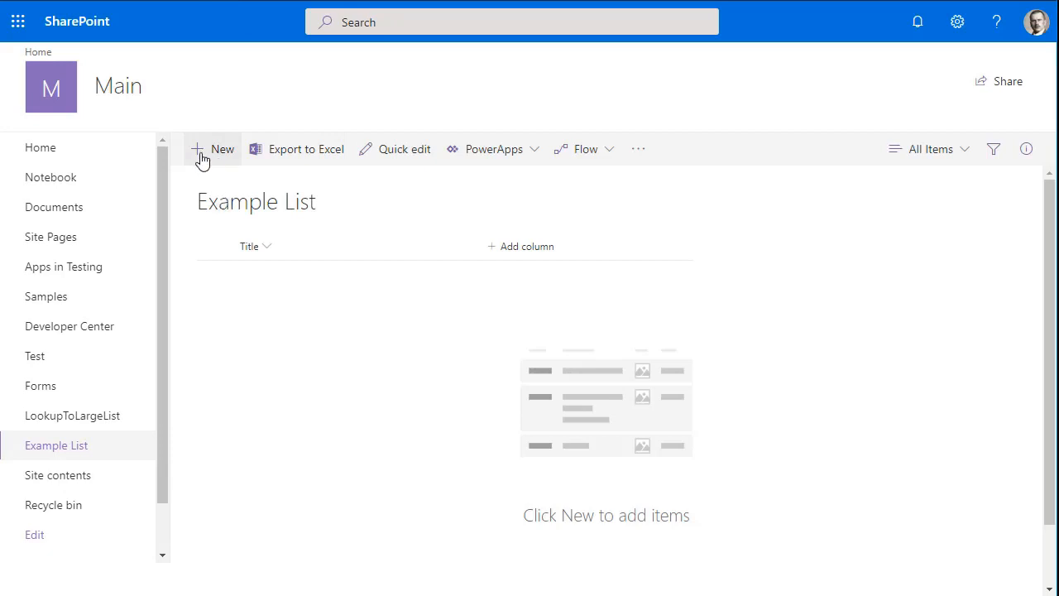
Step: Start a new item in the SharePoint Example List and give it the title Test
left_click(209, 161)
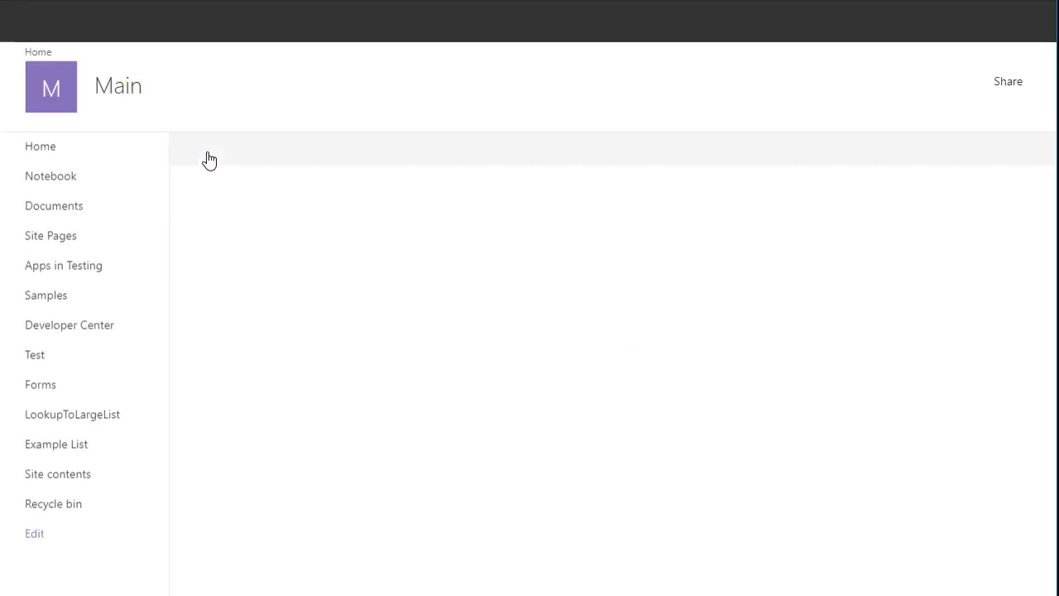
left_click(313, 186)
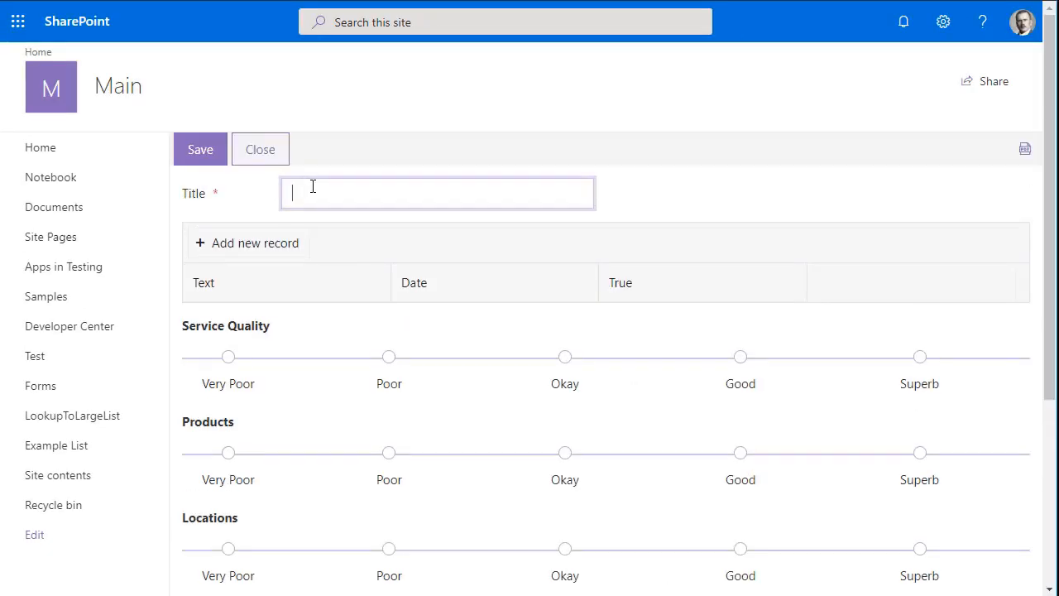
scroll(325, 194, "down", 1)
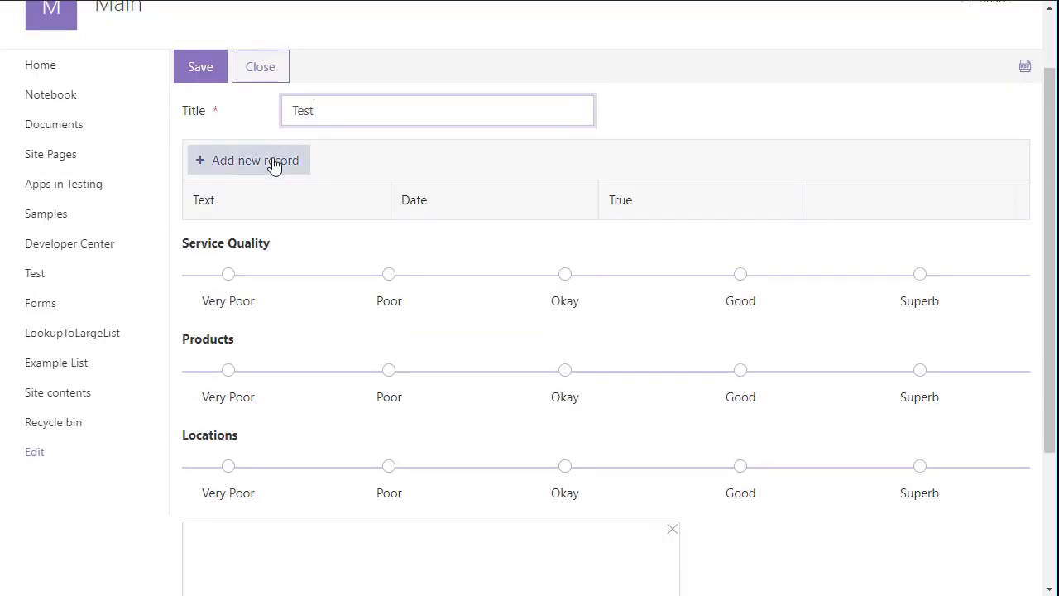
Step: Add a table record with text Object 1, date 6/20/2019 and True checked
left_click(272, 163)
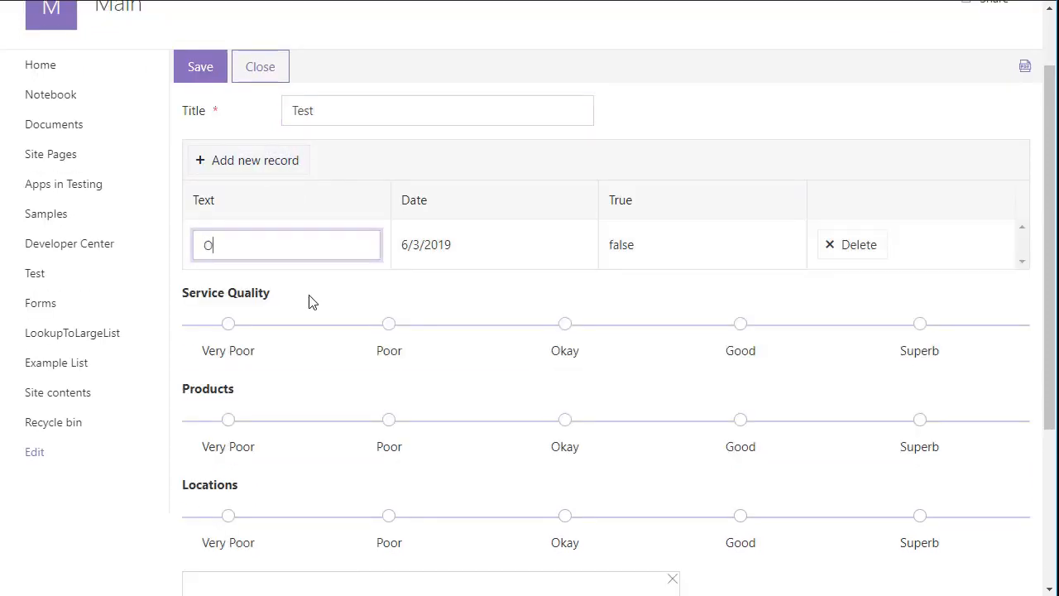
type("Object 1")
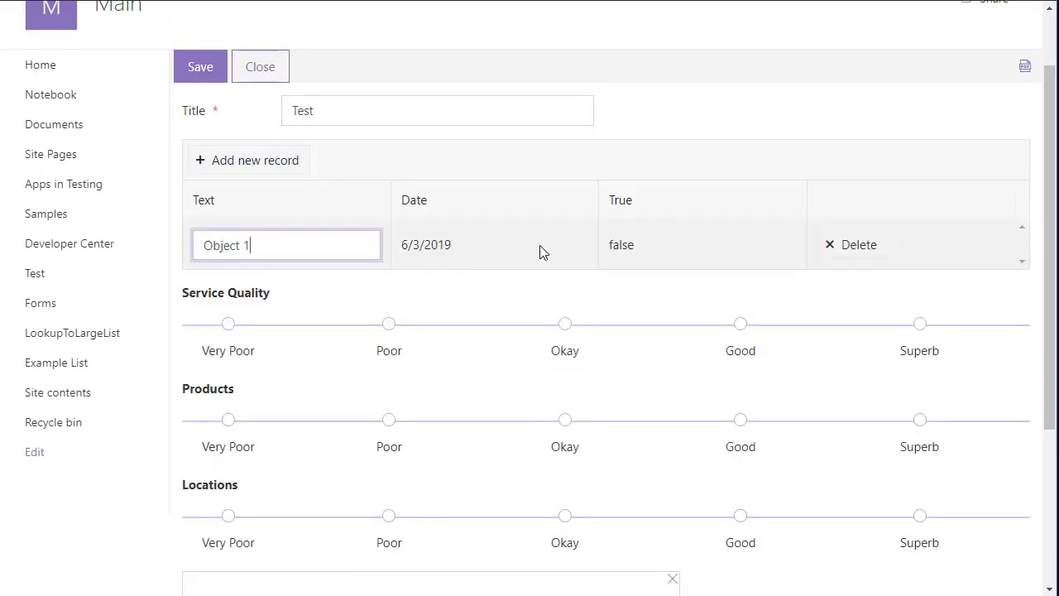
left_click(537, 251)
left_click(579, 251)
left_click(565, 442)
left_click(742, 250)
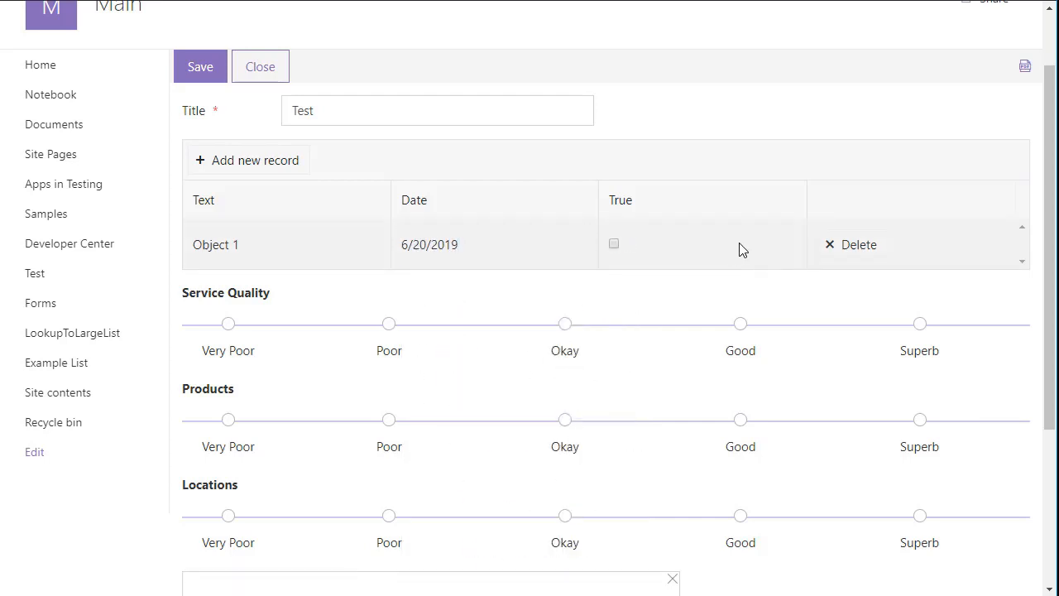
left_click(614, 244)
Step: Add a second table record with text Object 22, date 6/12/2019 and True unchecked
left_click(248, 160)
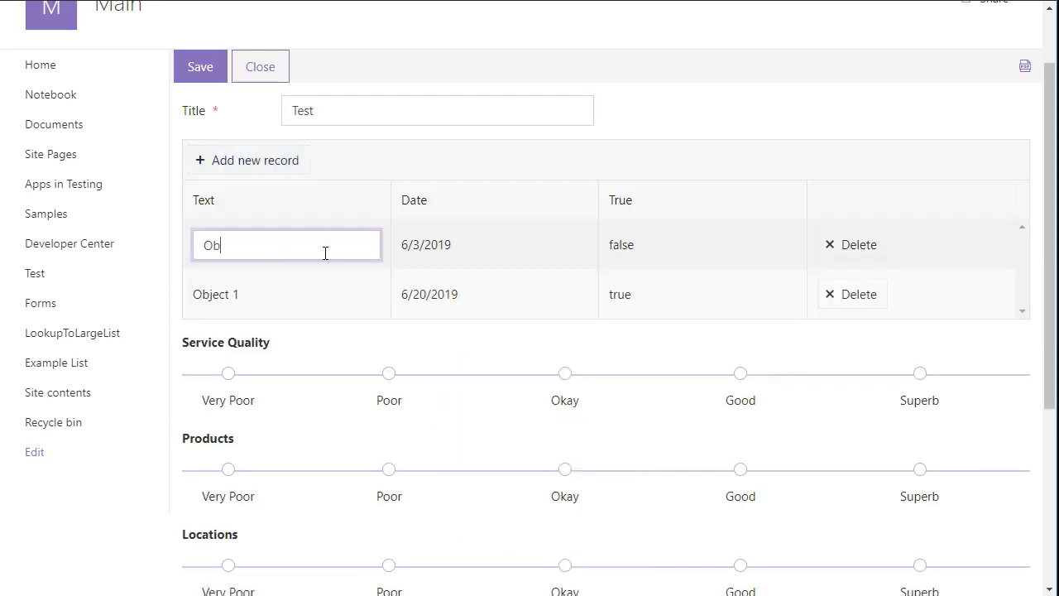
type("Object 22")
left_click(452, 241)
left_click(578, 248)
left_click(525, 406)
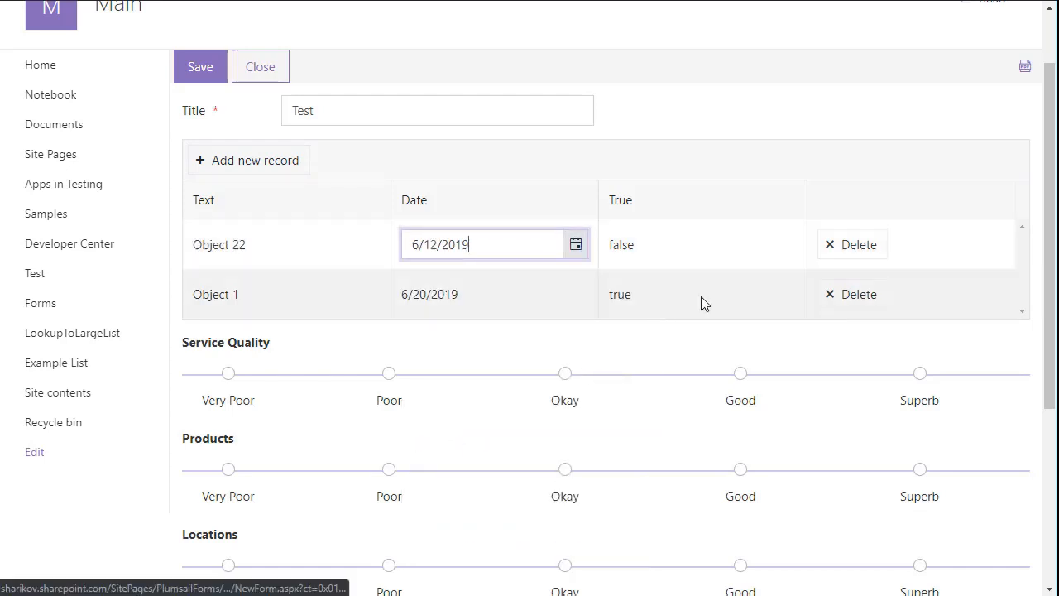
left_click(749, 248)
Step: Add a third table record with text Object 782, date 6/11/2019 and True checked
left_click(298, 164)
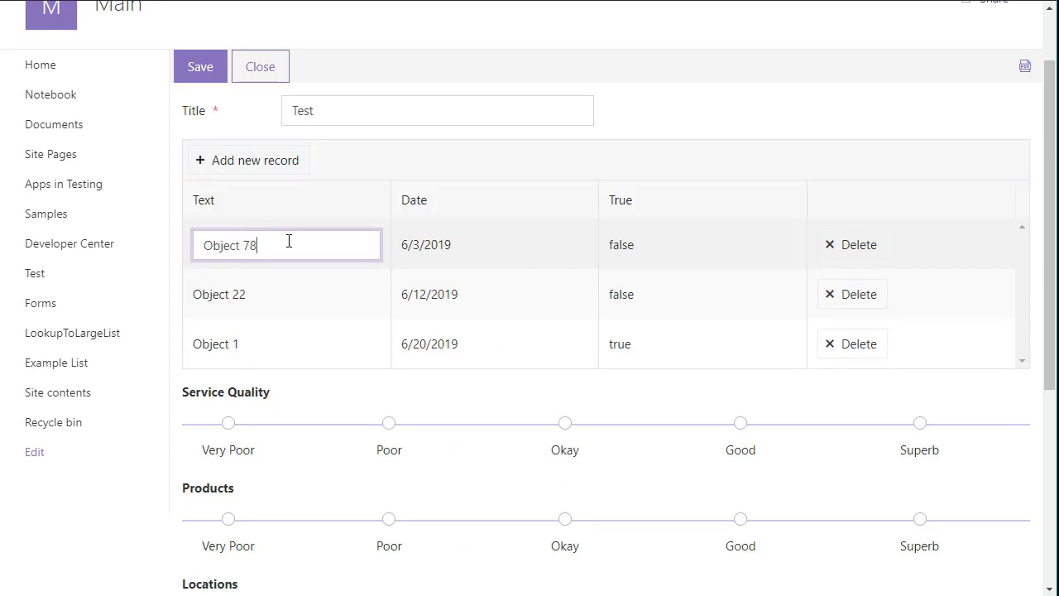
left_click(452, 244)
left_click(576, 245)
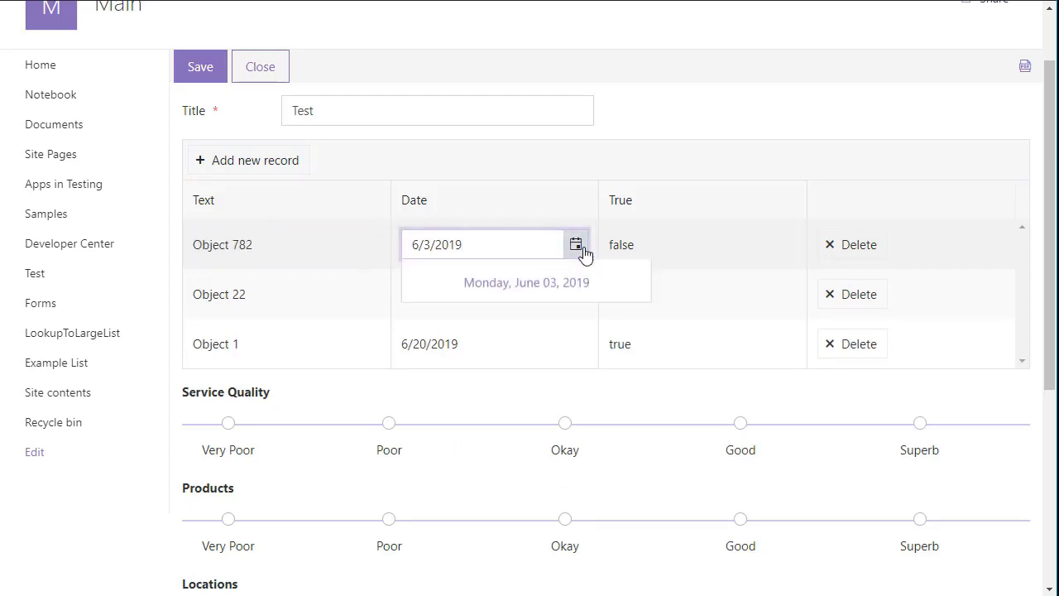
left_click(492, 406)
left_click(778, 255)
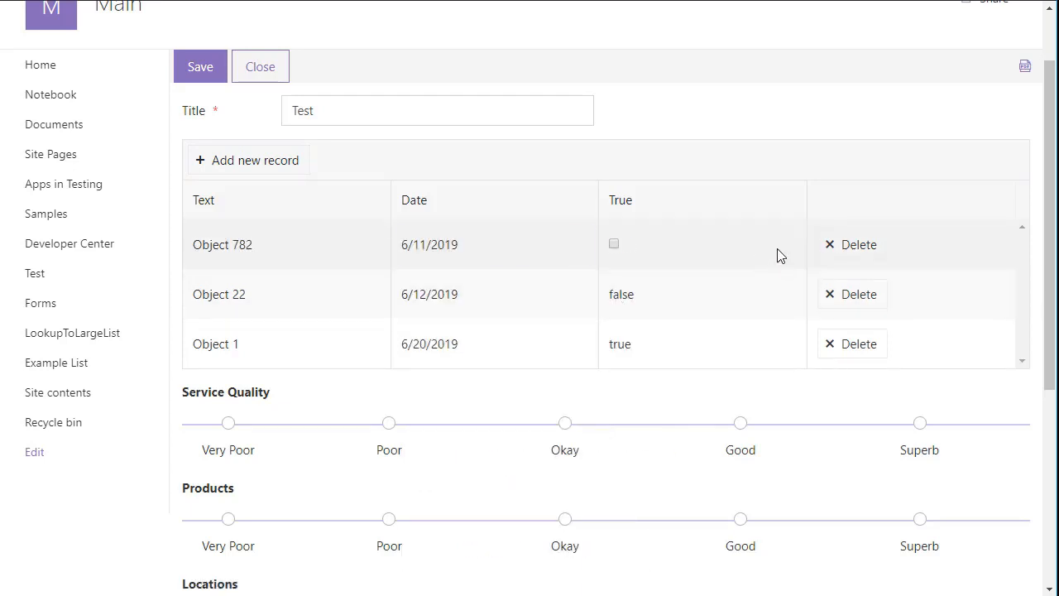
left_click(614, 244)
Step: Rate Service Quality as Okay and both Products and Locations as Good
scroll(728, 198, "down", 2)
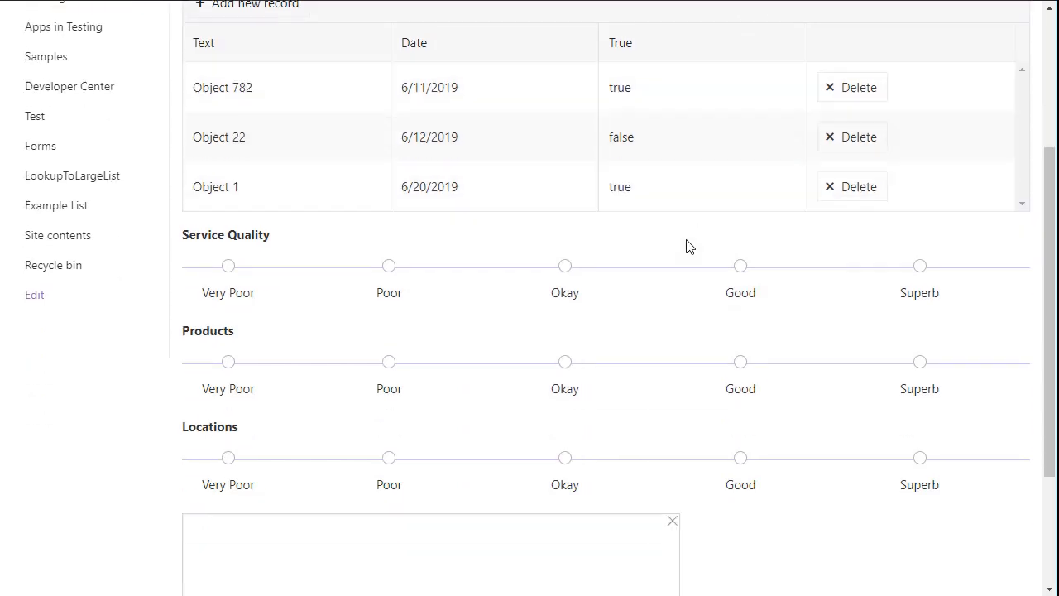
left_click(565, 257)
left_click(741, 353)
left_click(741, 451)
Step: Draw a handwritten signature in the ink sketch area and save the new item
scroll(665, 449, "down", 2)
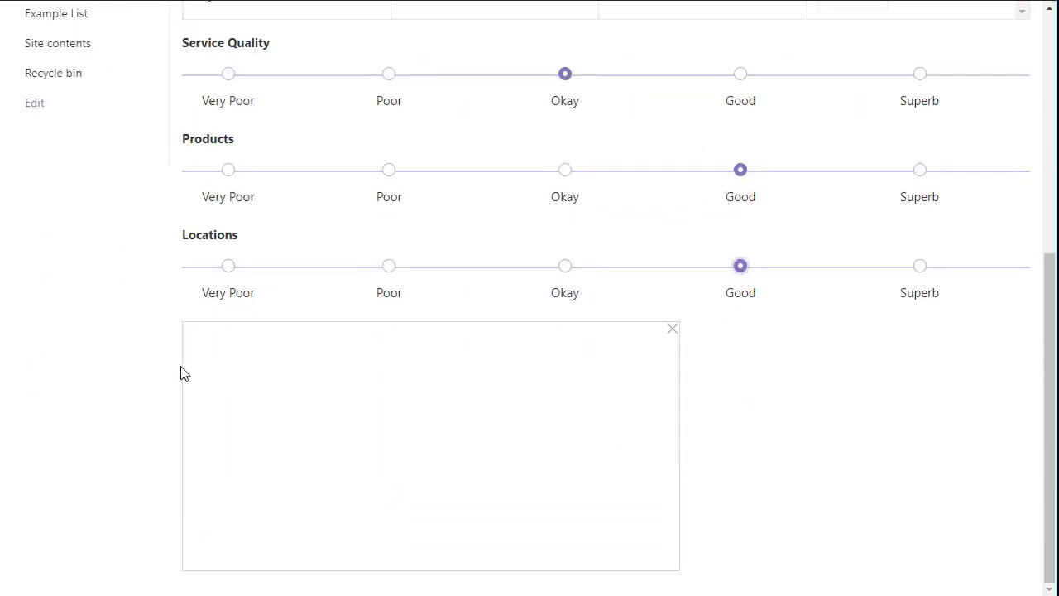
mouse_move(258, 402)
left_mouse_down()
mouse_move(338, 351)
mouse_move(336, 454)
mouse_move(447, 504)
mouse_move(591, 538)
left_mouse_up()
scroll(568, 415, "up", 5)
left_click(206, 166)
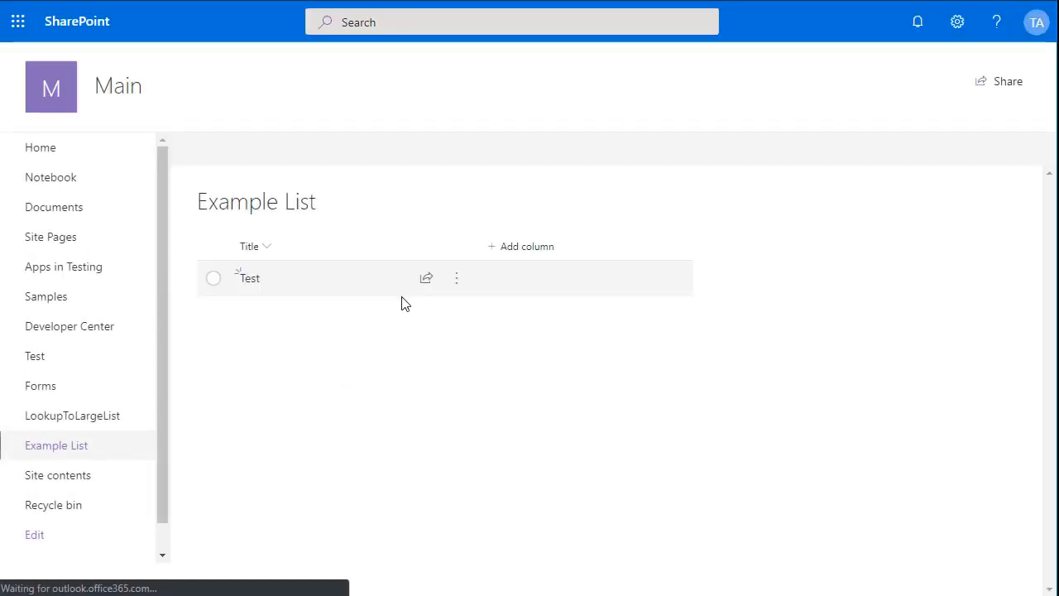
Step: Open the Test item and review its table records, ratings and signature in the display form
left_click(251, 282)
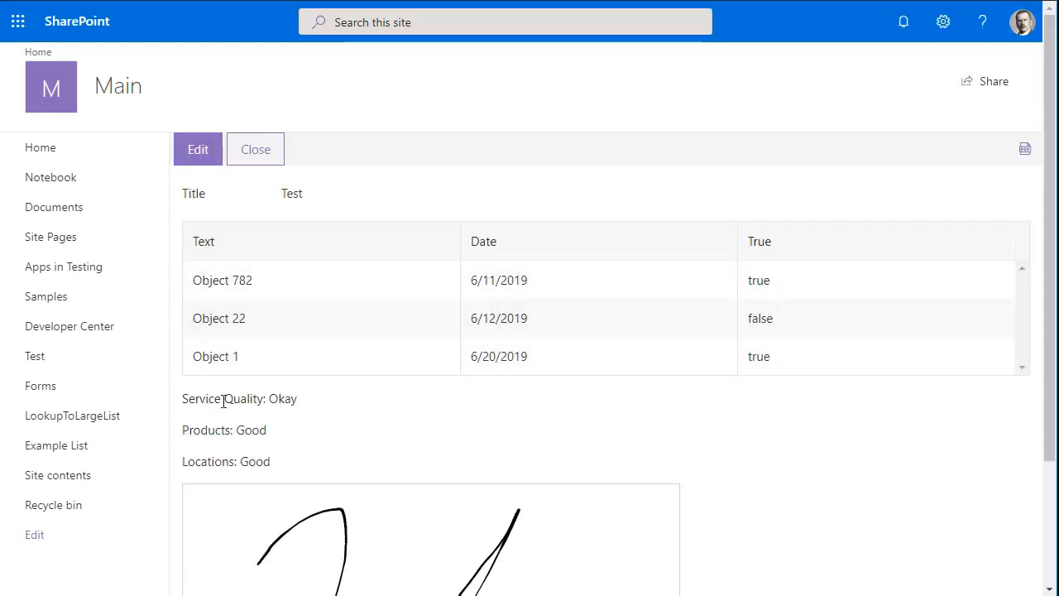
scroll(389, 463, "down", 2)
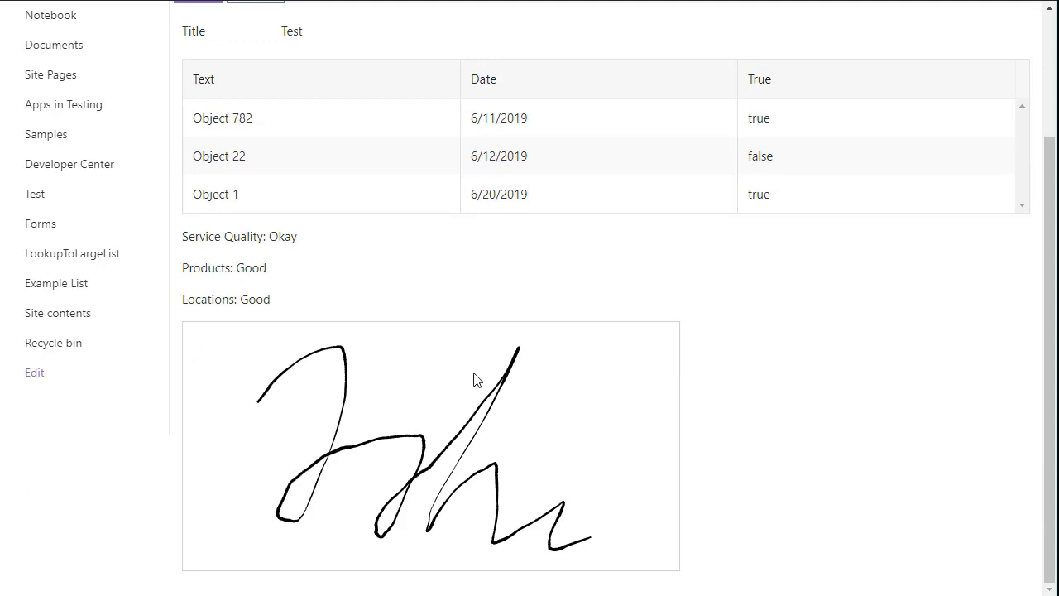
scroll(653, 282, "up", 2)
Step: Open the Test item for editing and change the Service Quality rating to Superb
left_click(212, 162)
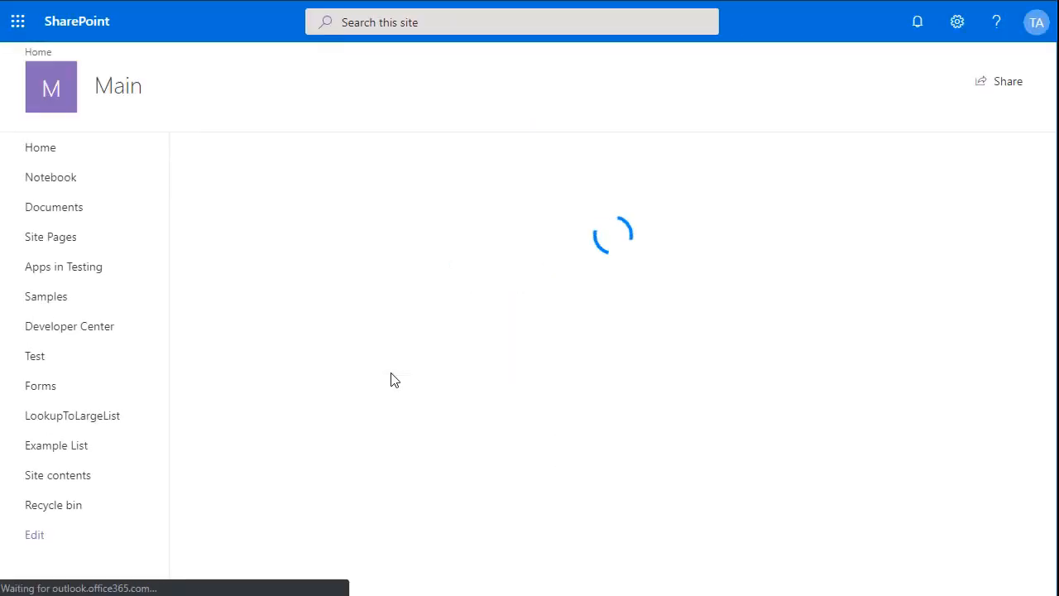
scroll(391, 384, "down", 2)
left_click(920, 341)
Step: Clear the existing signature and draw a new one in several strokes
scroll(253, 413, "down", 3)
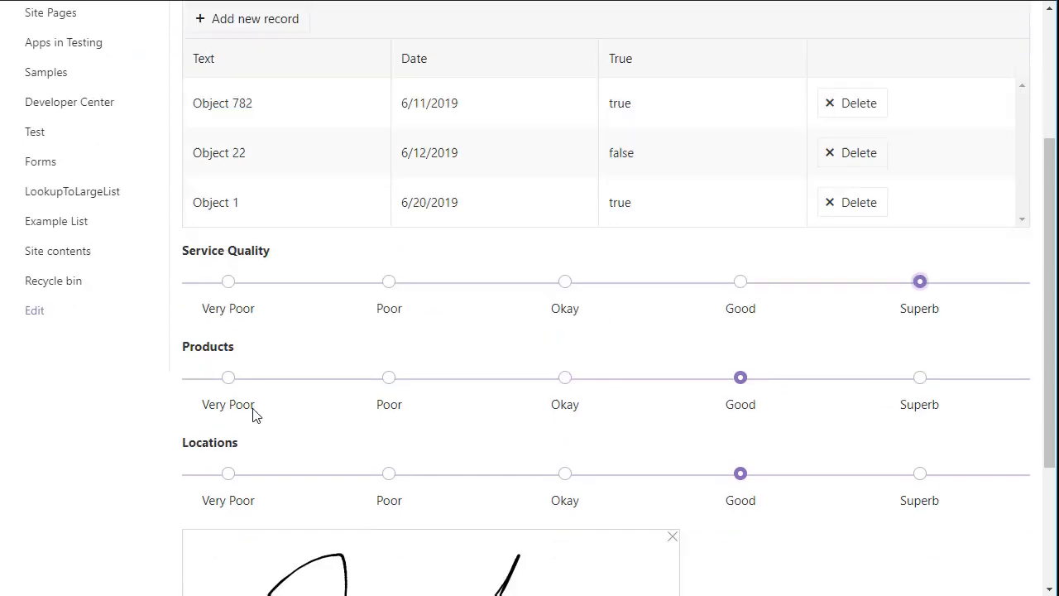
left_click(673, 330)
left_click_drag(291, 352, 222, 539)
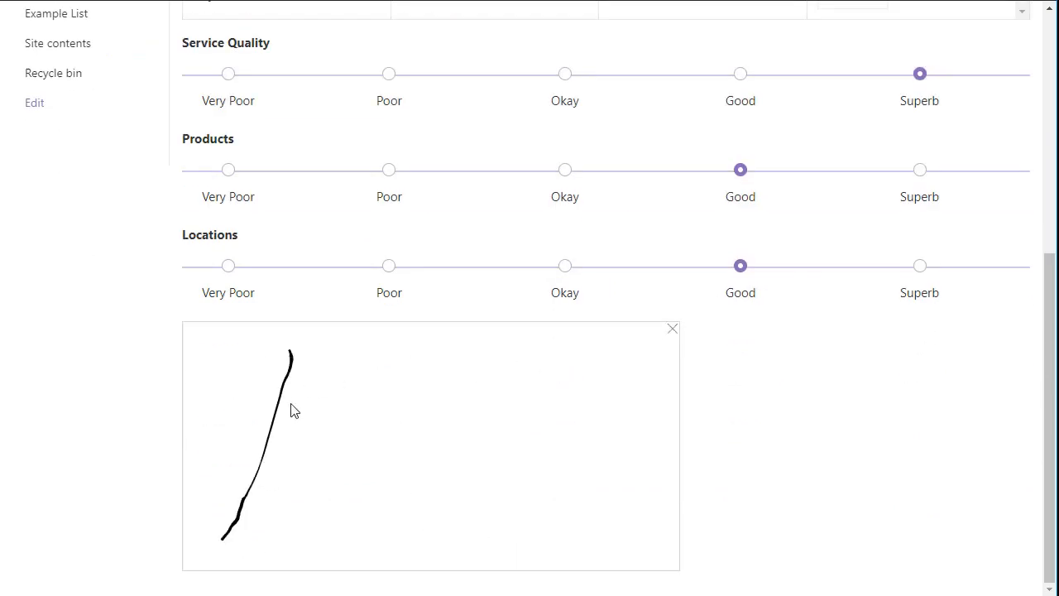
mouse_move(249, 392)
left_mouse_down()
mouse_move(276, 441)
mouse_move(371, 480)
mouse_move(587, 345)
left_mouse_up()
mouse_move(551, 384)
left_mouse_down()
mouse_move(560, 560)
mouse_move(626, 485)
left_mouse_up()
left_click_drag(441, 386, 449, 394)
Step: Delete the Object 22 record from the table and save the edited item
scroll(497, 291, "up", 3)
scroll(455, 269, "up", 2)
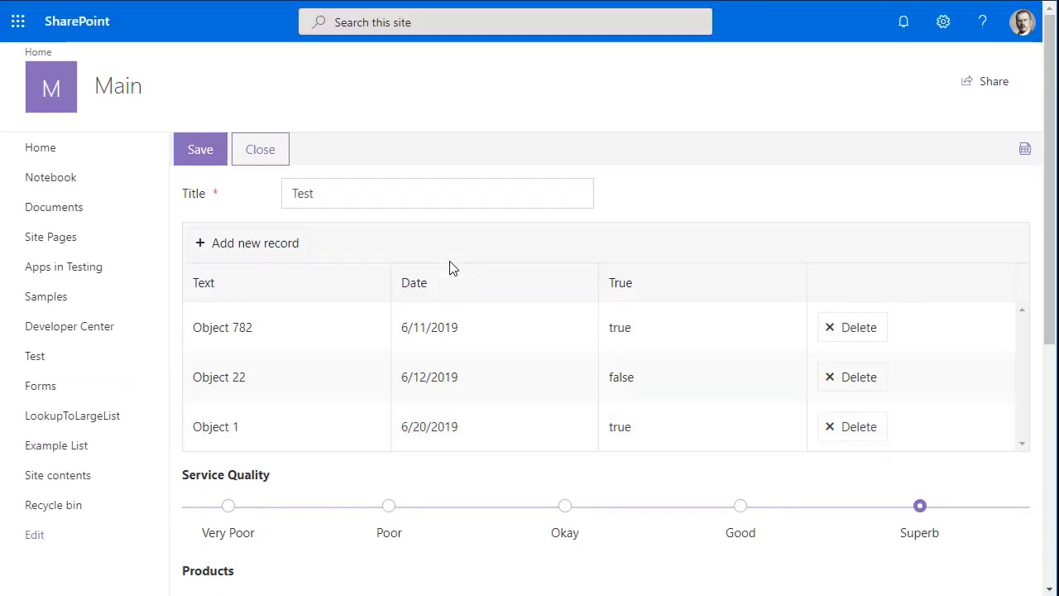
left_click(846, 382)
left_click(214, 148)
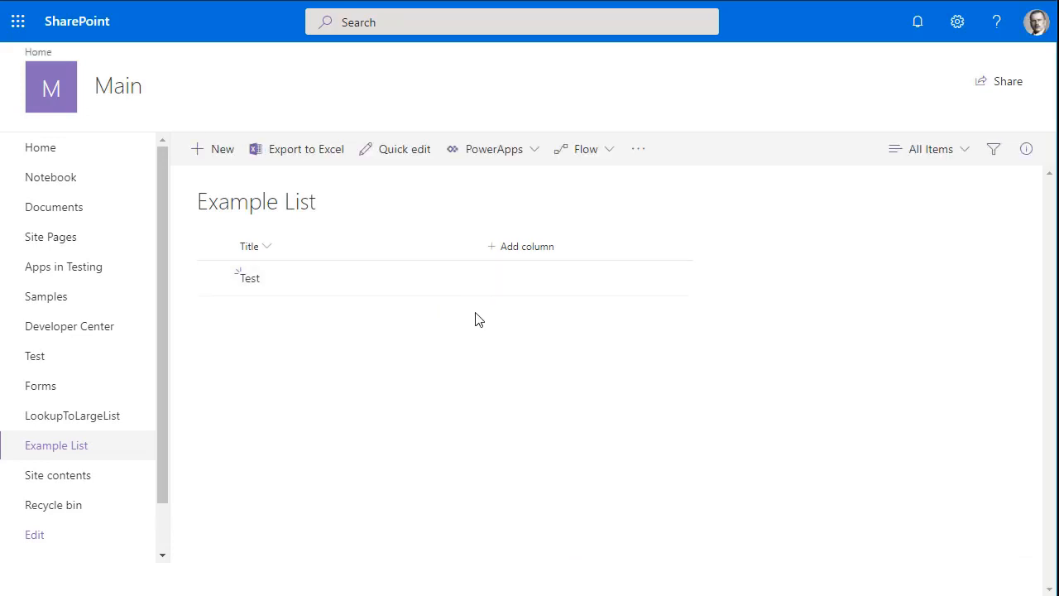
Step: Create a multiple-lines-of-text column named DataTable in the list, without enhanced rich text
left_click(515, 253)
left_click(603, 254)
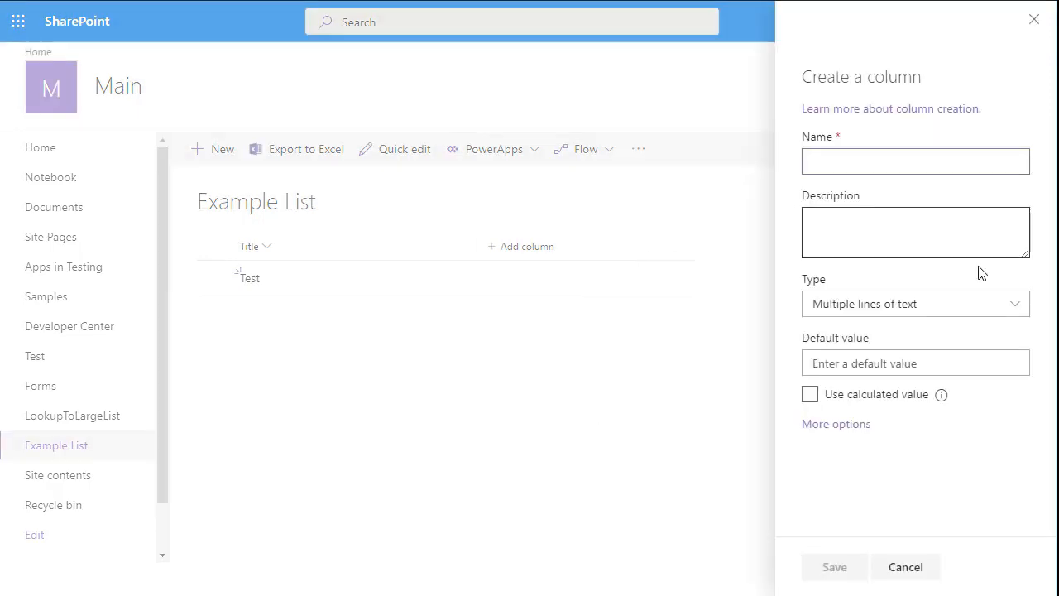
type("DataTable")
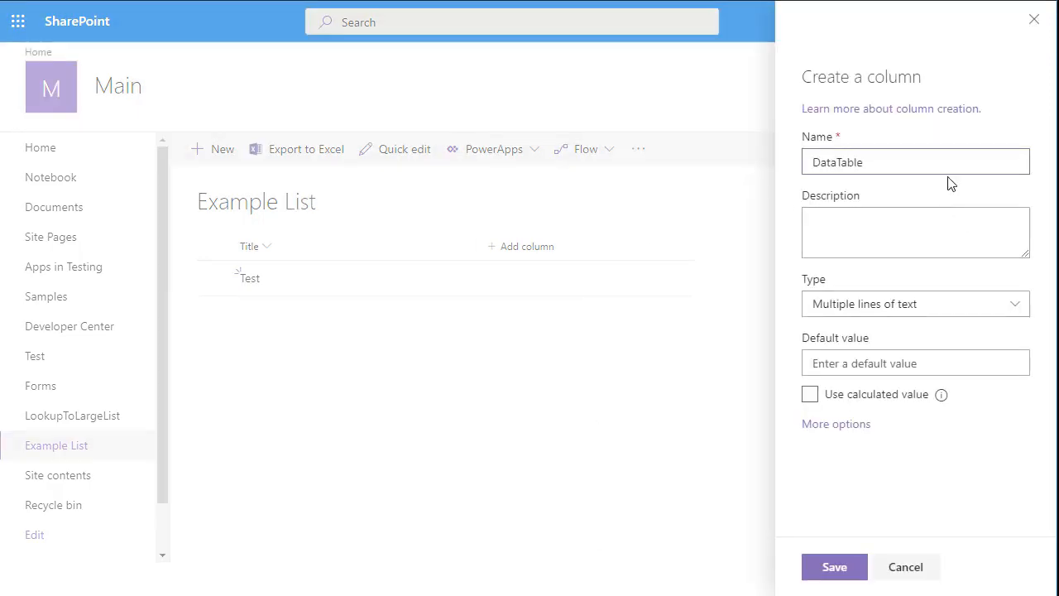
left_click(858, 429)
scroll(894, 406, "down", 3)
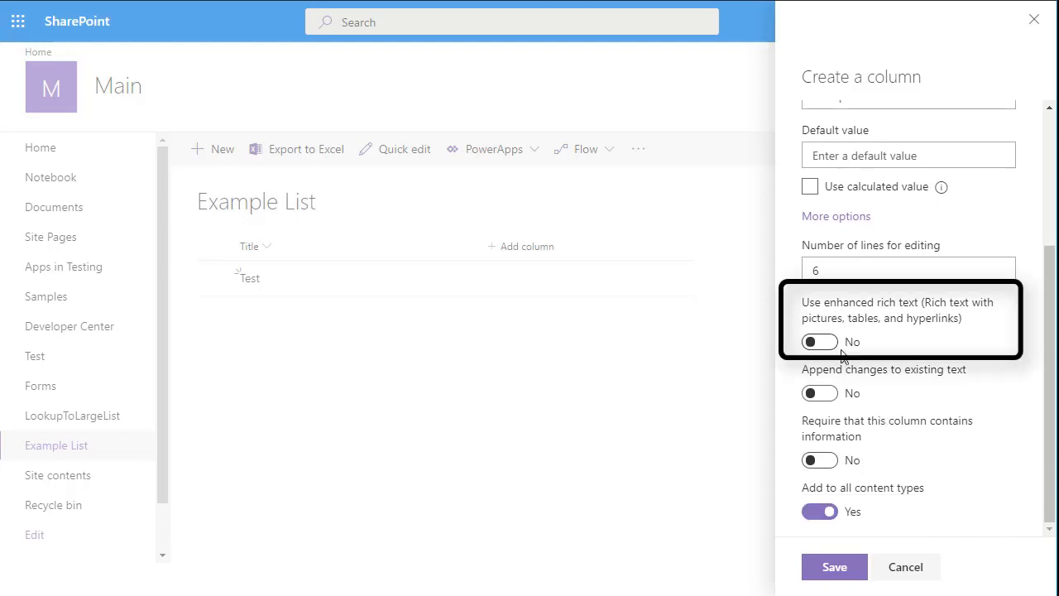
left_click(836, 562)
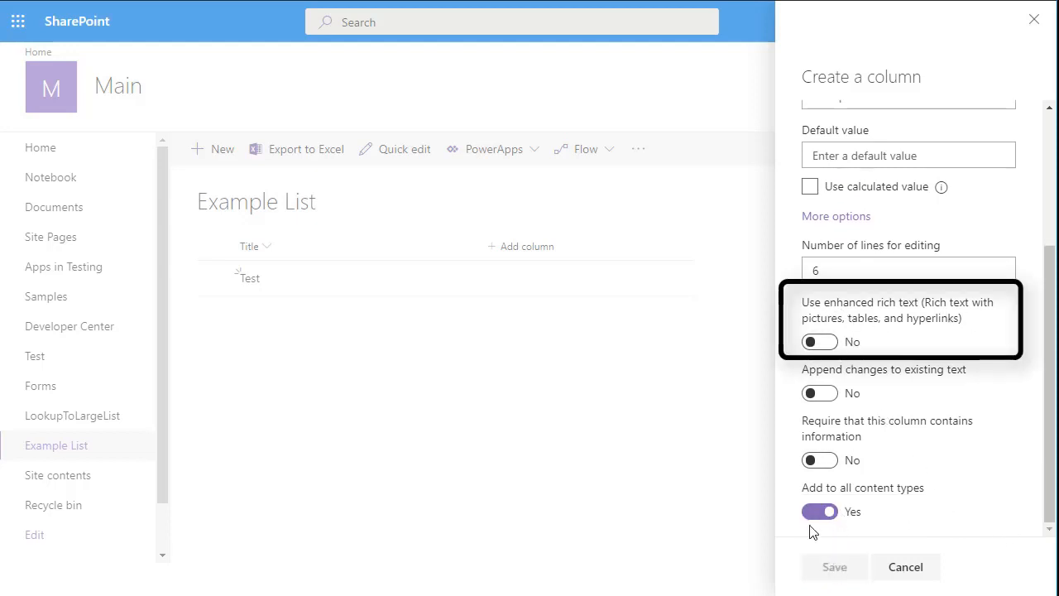
Step: Create a multiple-lines-of-text column named LikertScale in the list, without enhanced rich text
left_click(646, 246)
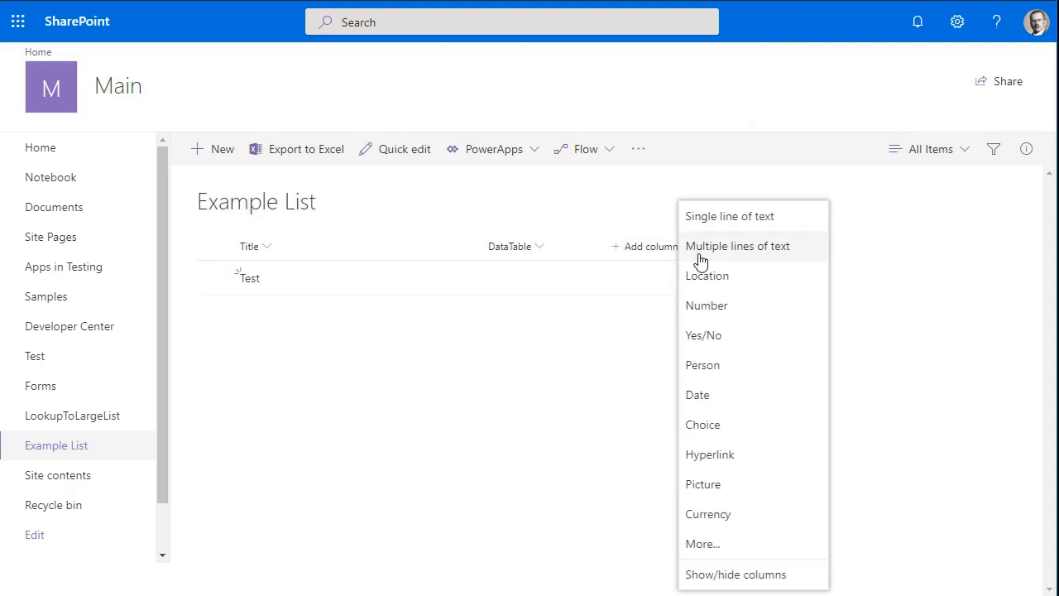
left_click(699, 245)
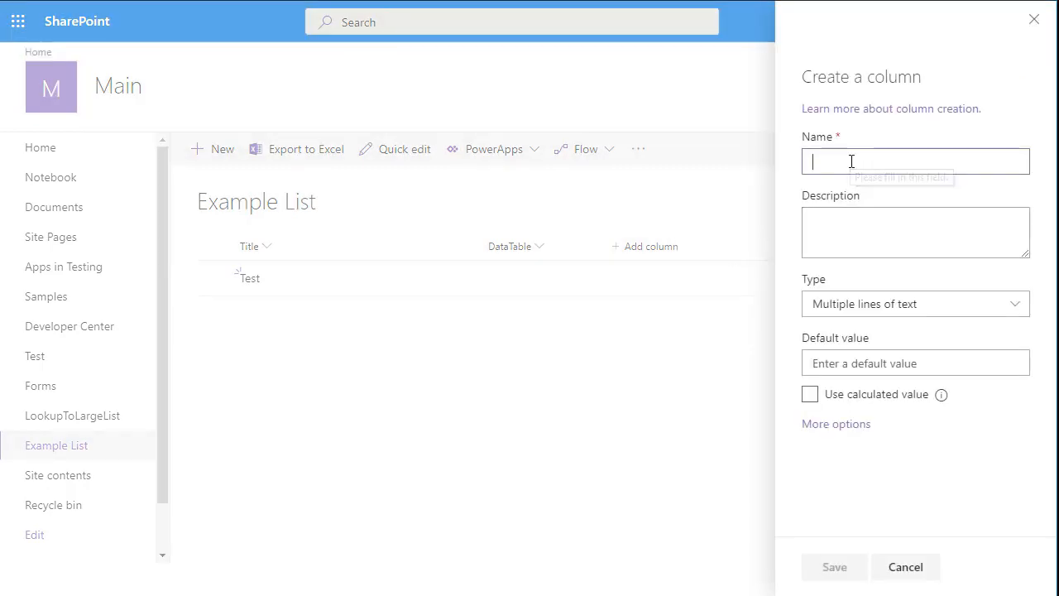
type("LikertScale")
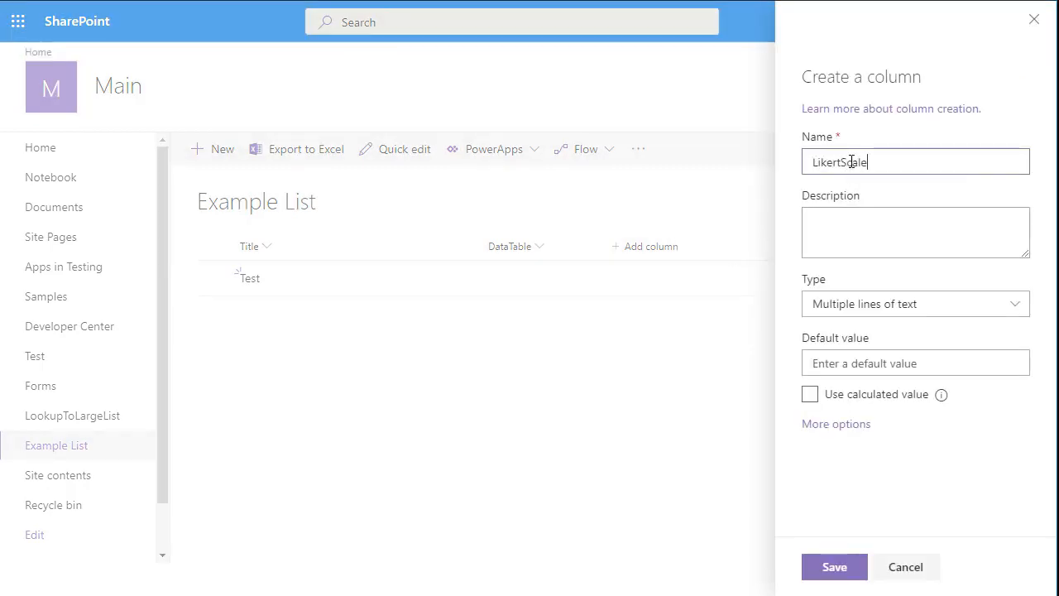
left_click(858, 426)
scroll(864, 389, "down", 3)
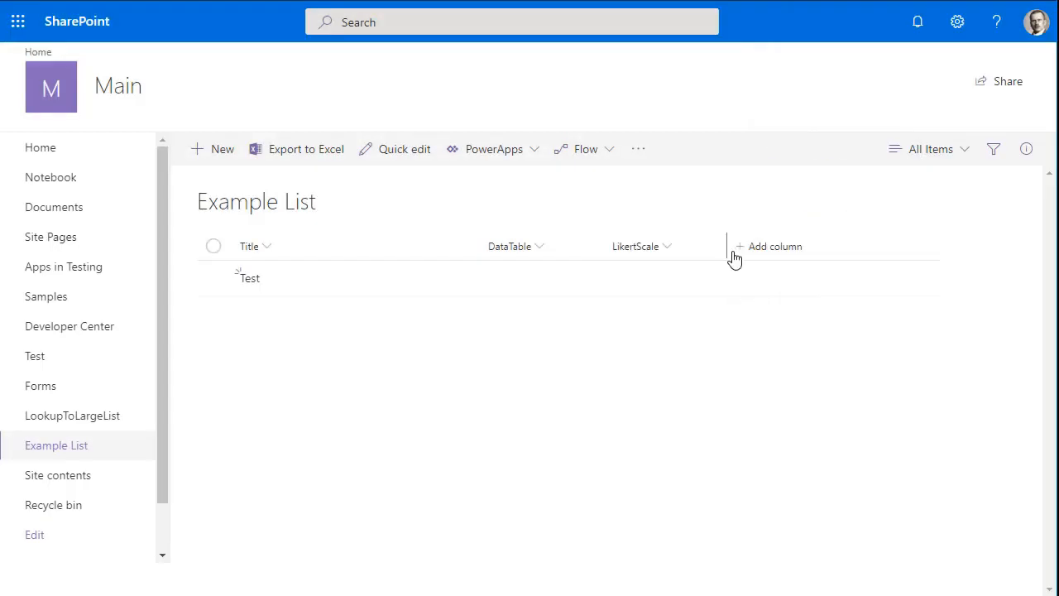
Step: Create a multiple-lines-of-text column named Signature in the list, without enhanced rich text
left_click(788, 249)
left_click(837, 247)
type("Sig")
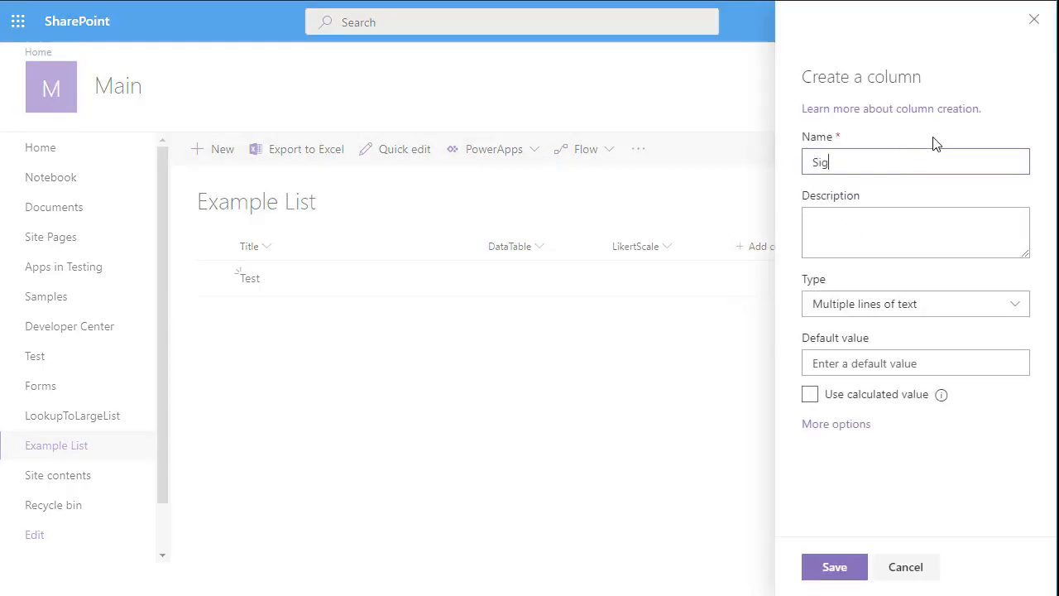
type("nature")
left_click(855, 425)
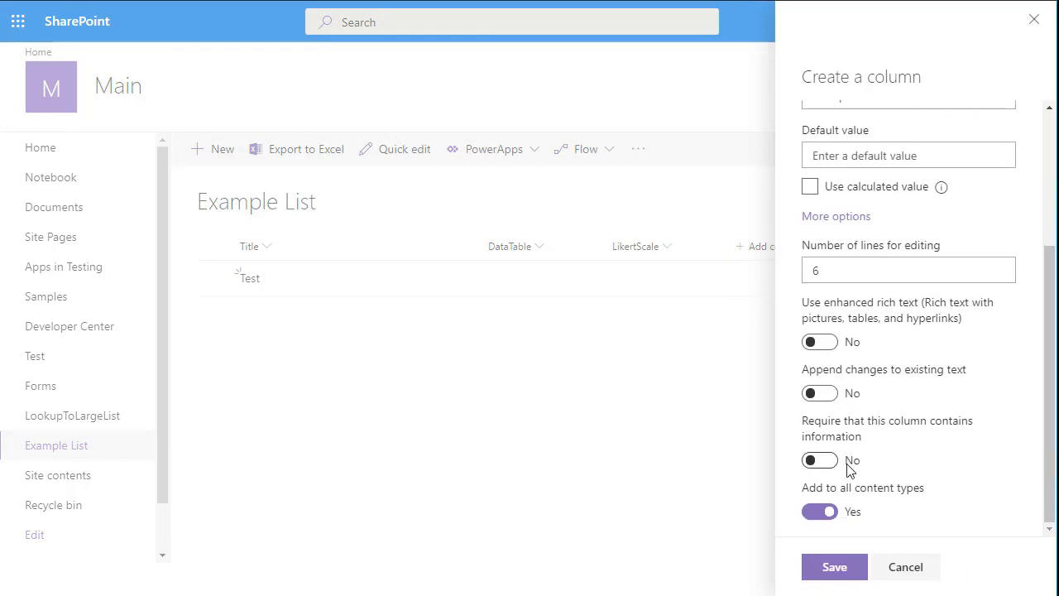
left_click(832, 568)
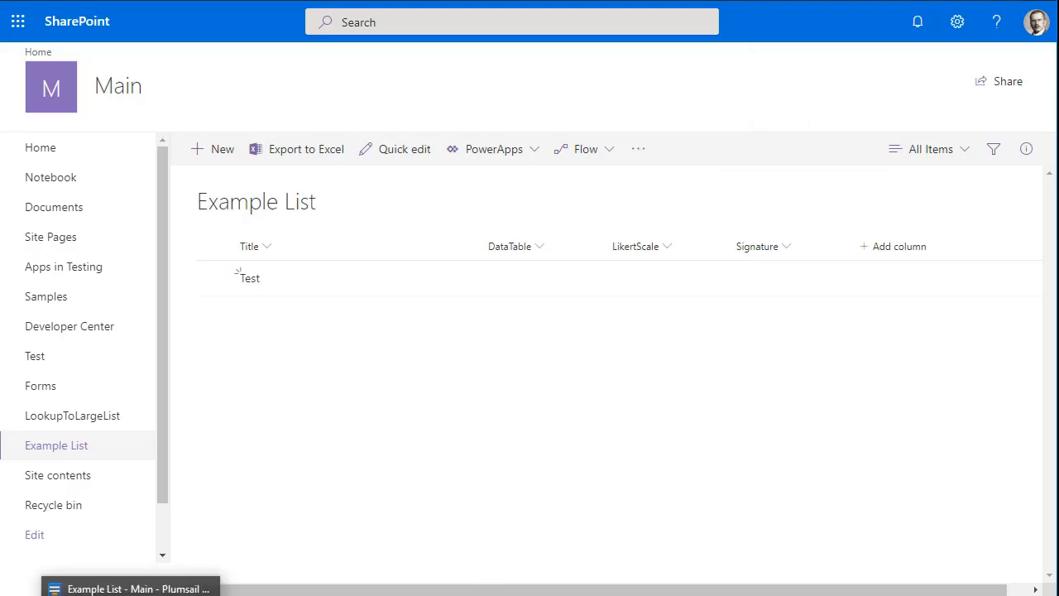
Step: Switch to the Plumsail Forms designer and reconnect it to the SharePoint site's Example List
left_click(131, 592)
left_click(27, 58)
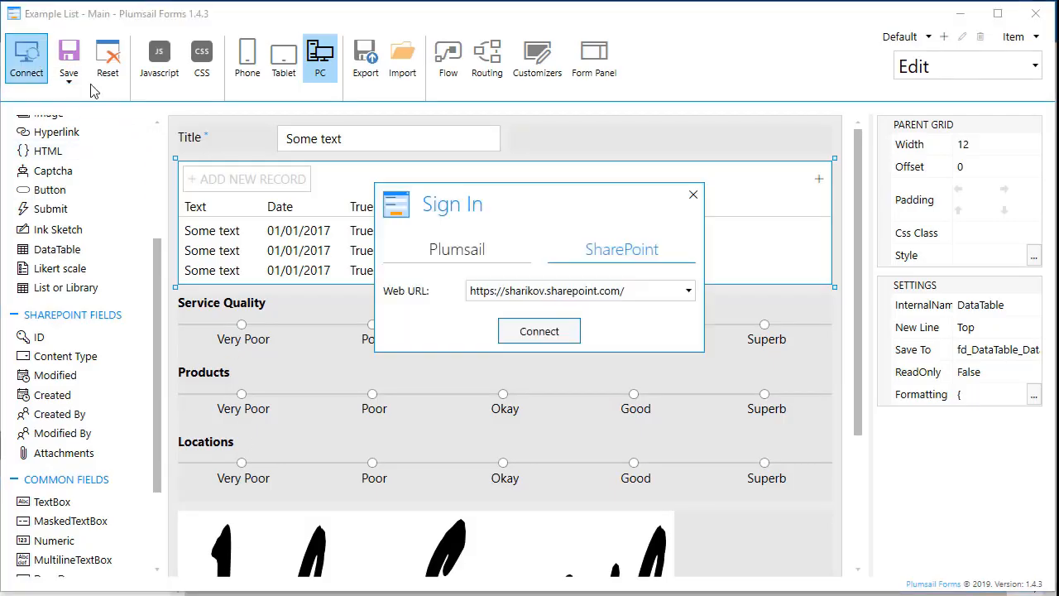
left_click(580, 328)
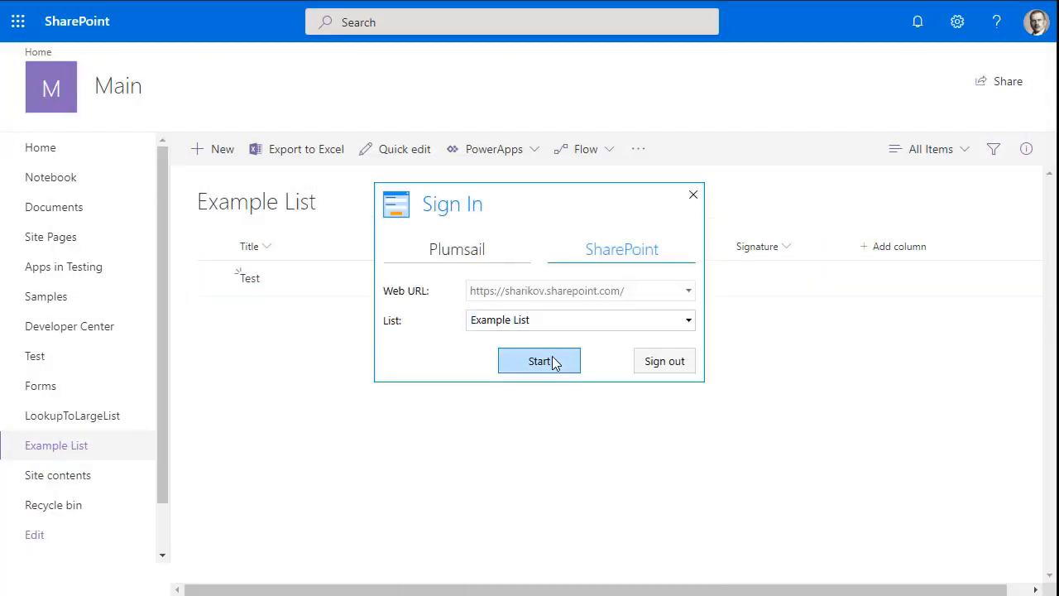
left_click(549, 360)
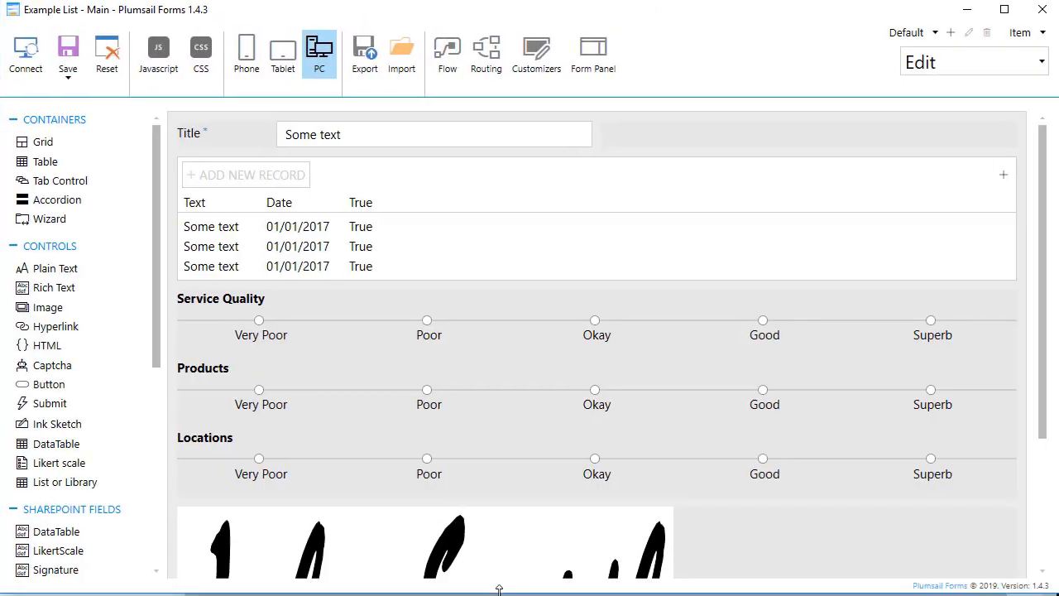
Step: Delete the stored fields fd_DataTable_DataTable, fd_LikertScale_LikertScale and fd_Signature_Signature through the DataTable control's Save To field management
left_click(552, 256)
left_click(1004, 345)
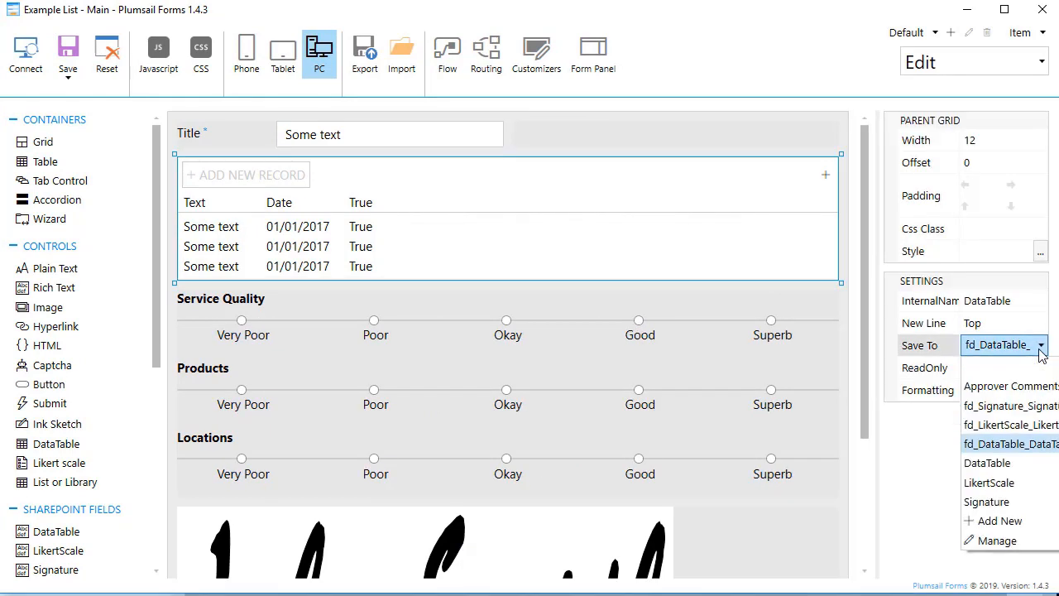
left_click(1026, 540)
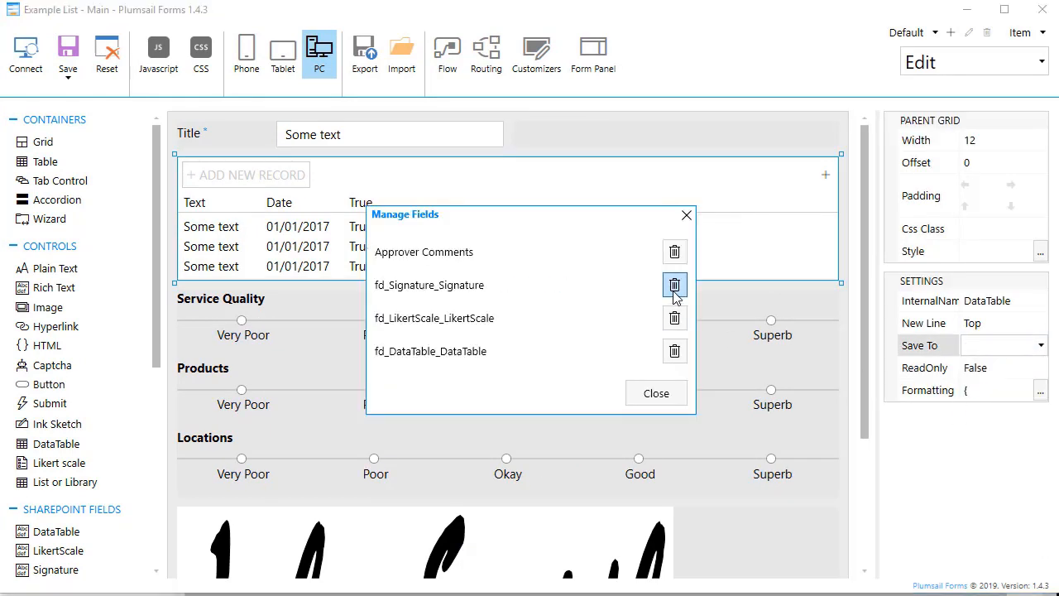
left_click(677, 320)
left_click(677, 318)
left_click(676, 285)
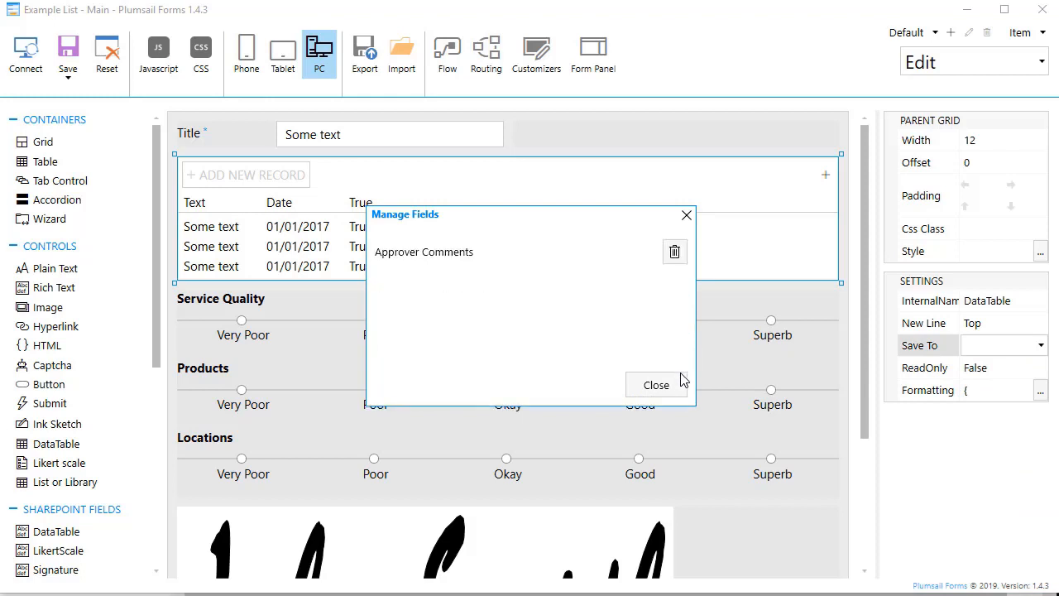
left_click(680, 390)
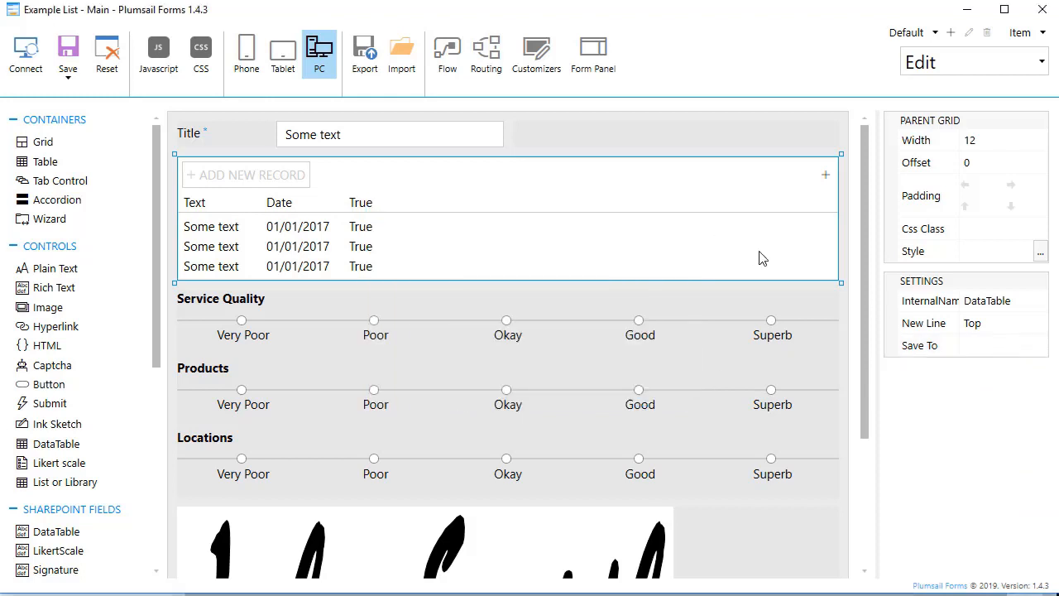
Step: Make the DataTable control save to the DataTable column and the Likert scale save to the LikertScale column
left_click(1009, 344)
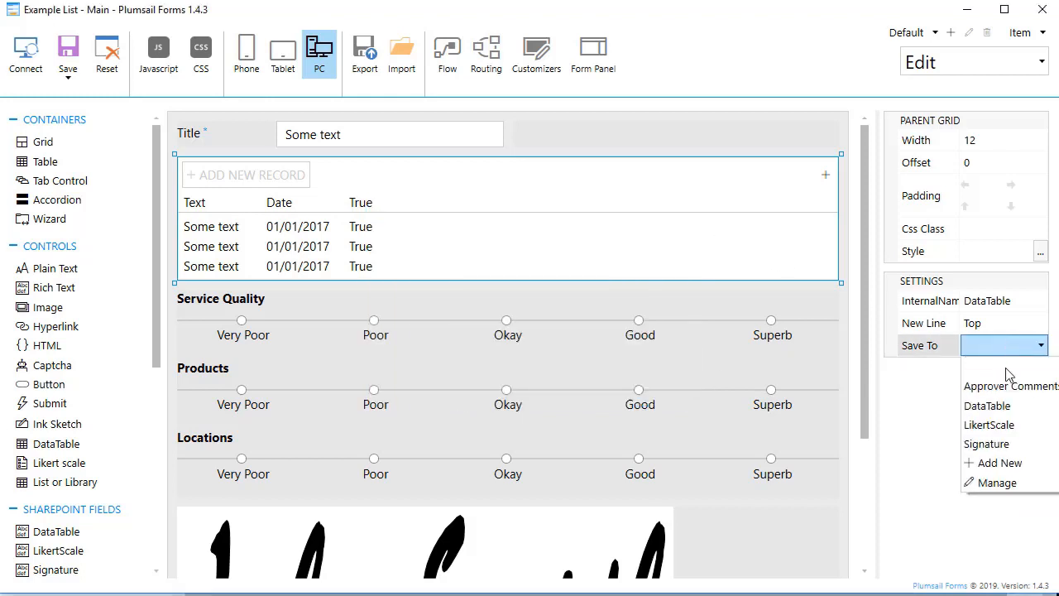
left_click(987, 406)
left_click(811, 367)
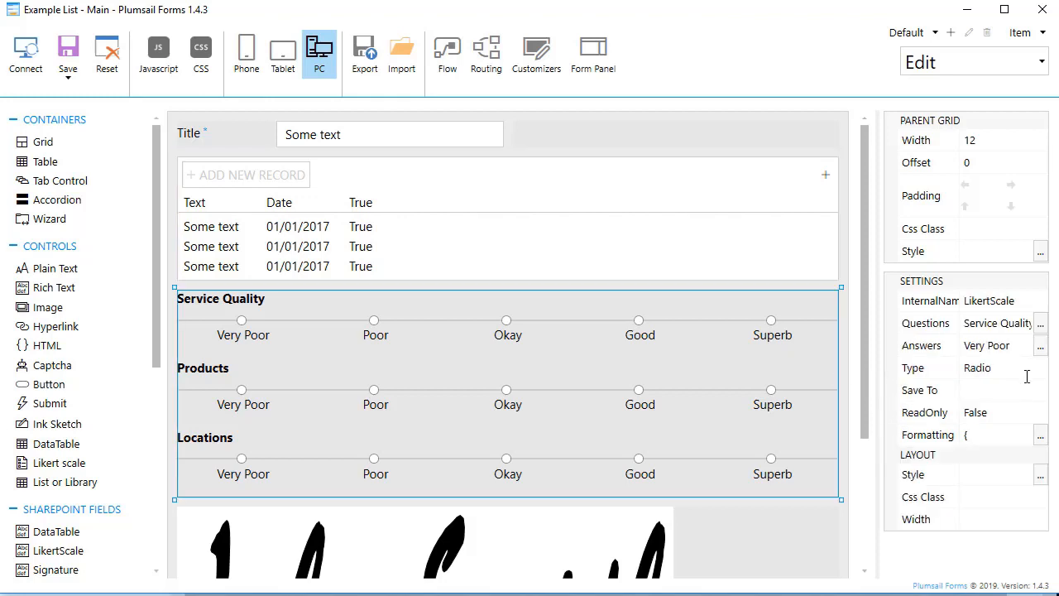
left_click(1031, 389)
left_click(966, 468)
Step: Make the Ink Sketch control save to the Signature column and save the Edit form
scroll(575, 476, "down", 1)
left_click(591, 540)
left_click(1005, 323)
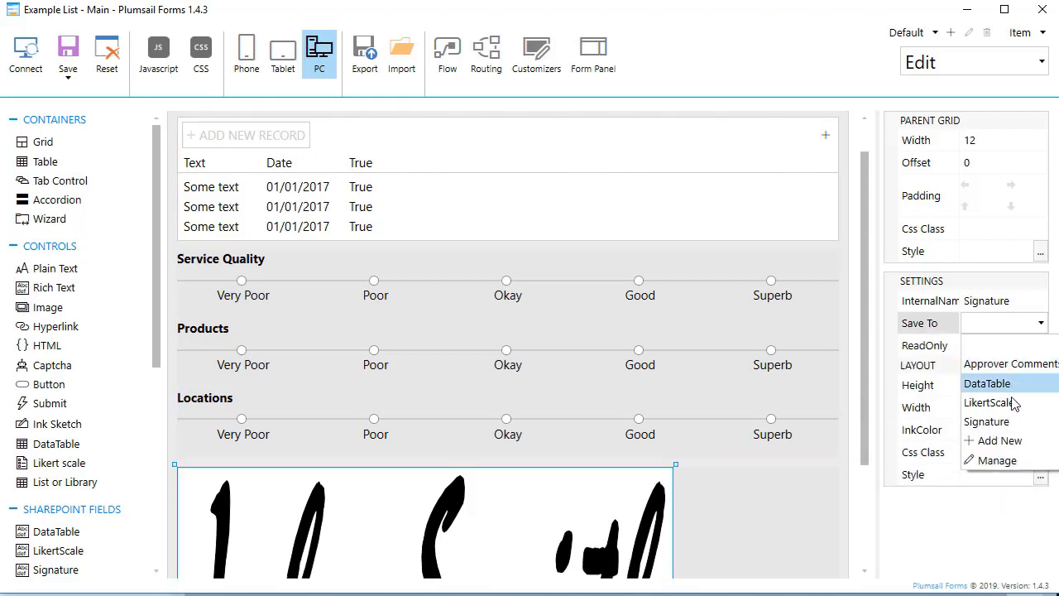
left_click(1013, 421)
left_click(68, 62)
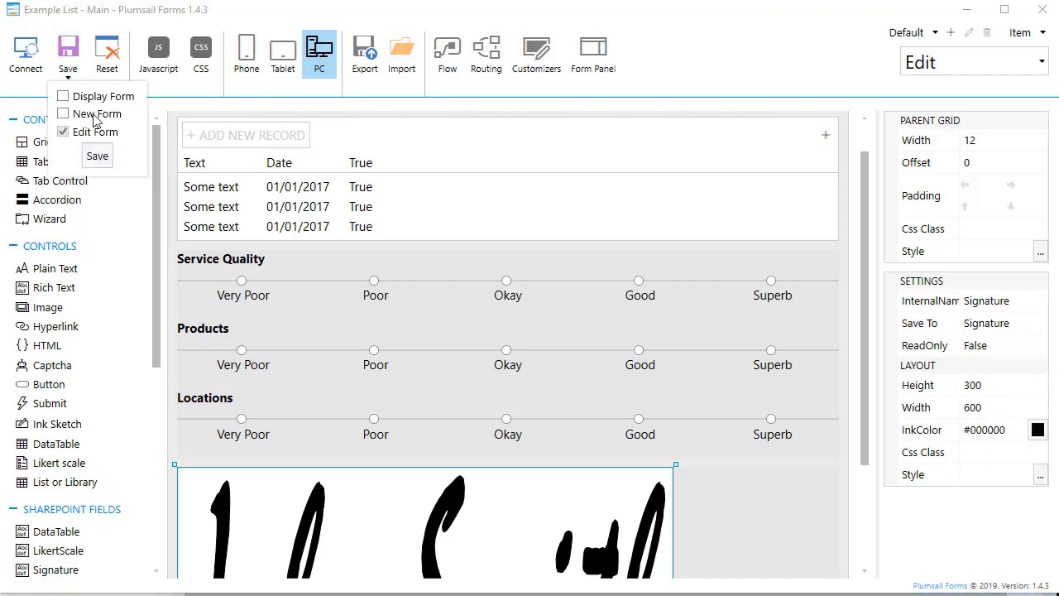
left_click(97, 156)
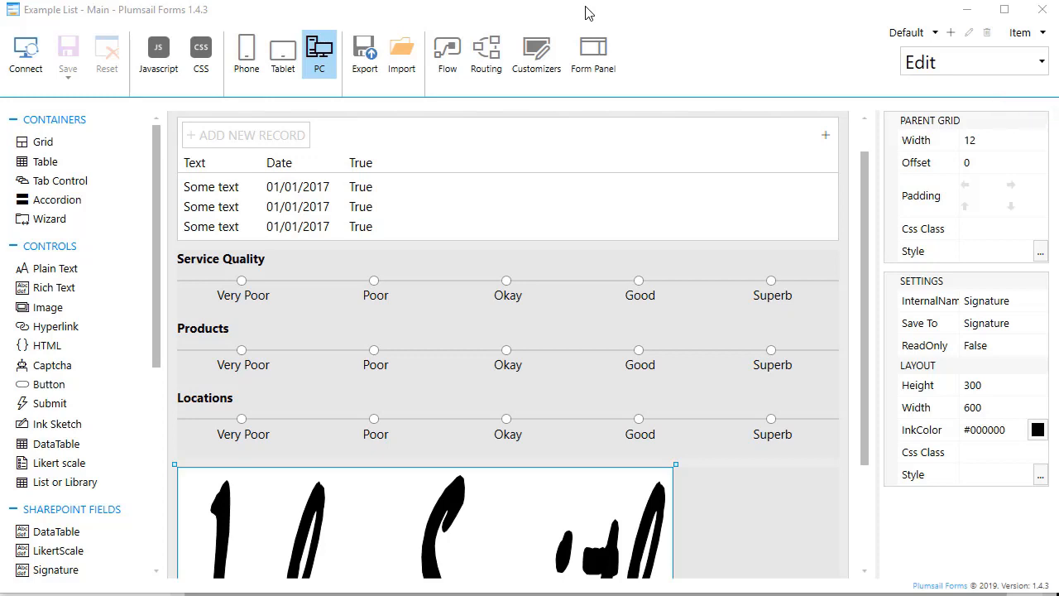
Step: Switch back to the SharePoint list and open the Test item in its edit form
left_click(969, 15)
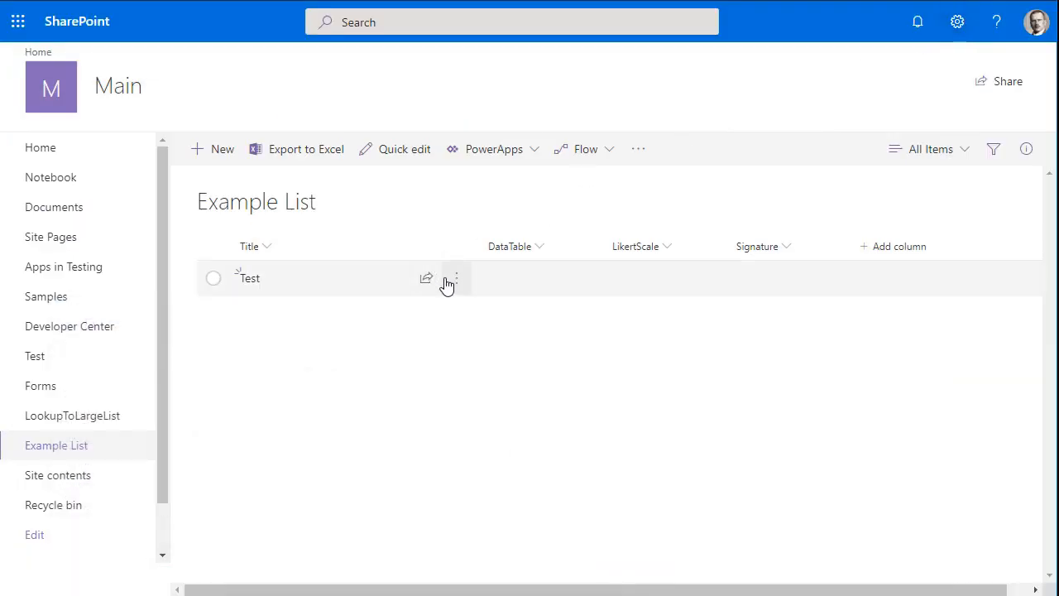
right_click(470, 278)
left_click(494, 318)
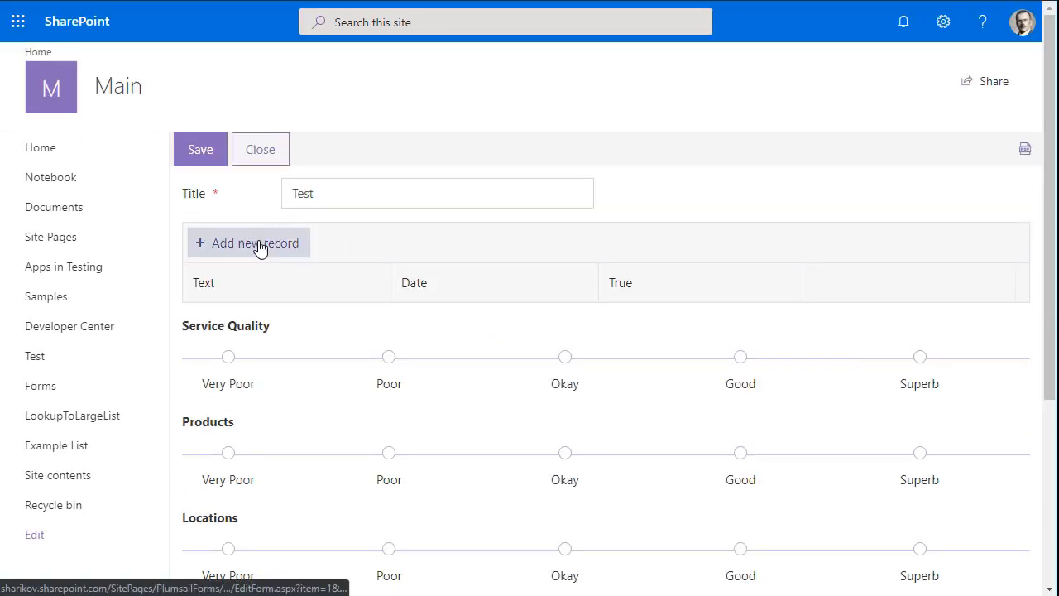
Step: Add a table record with text Type A, date 10/22/2019 and the True value enabled
left_click(260, 245)
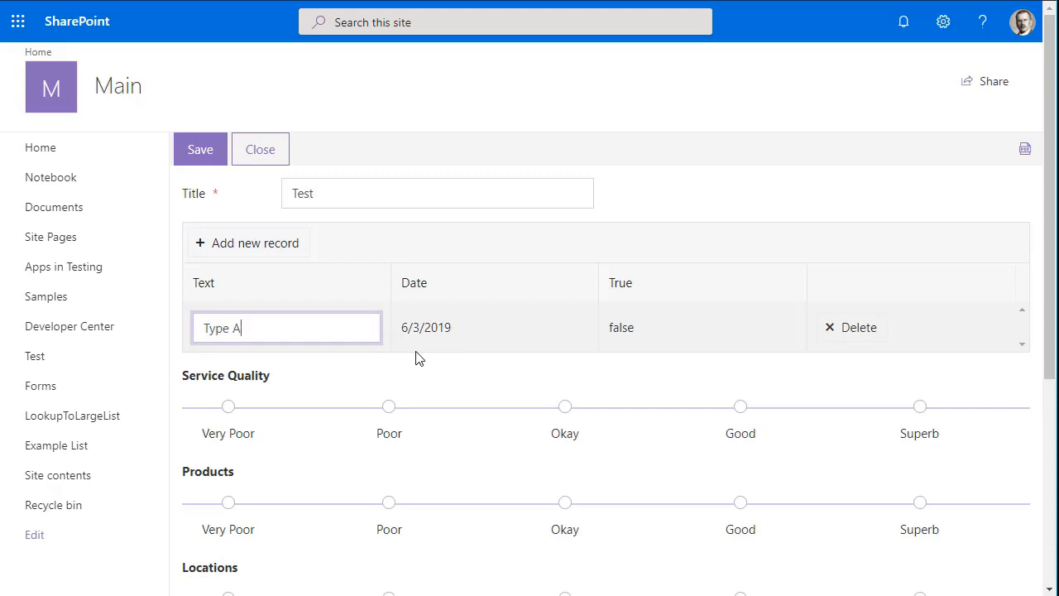
left_click(443, 329)
left_click(579, 328)
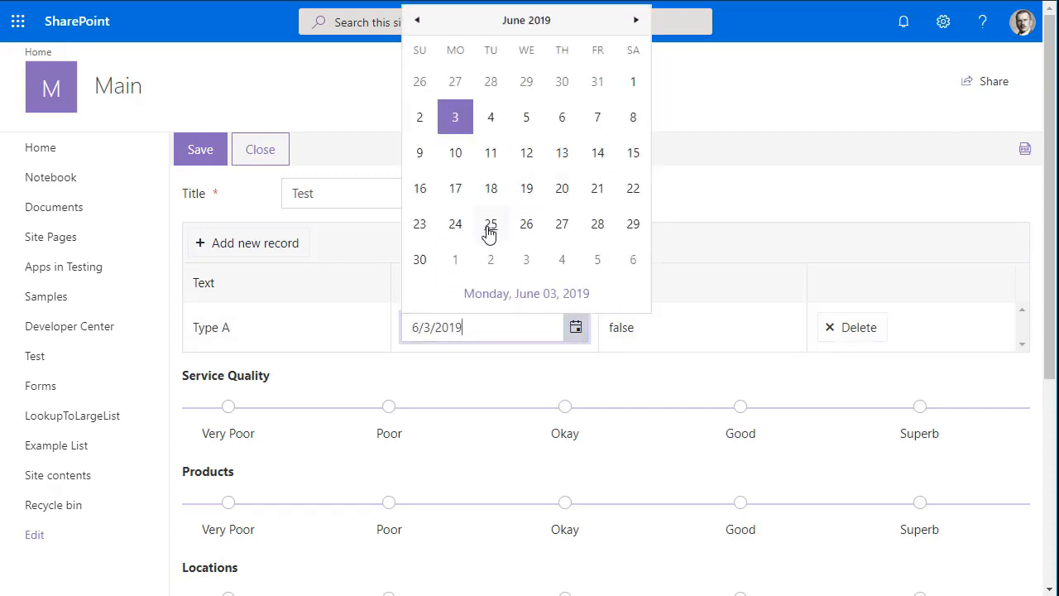
left_click(545, 30)
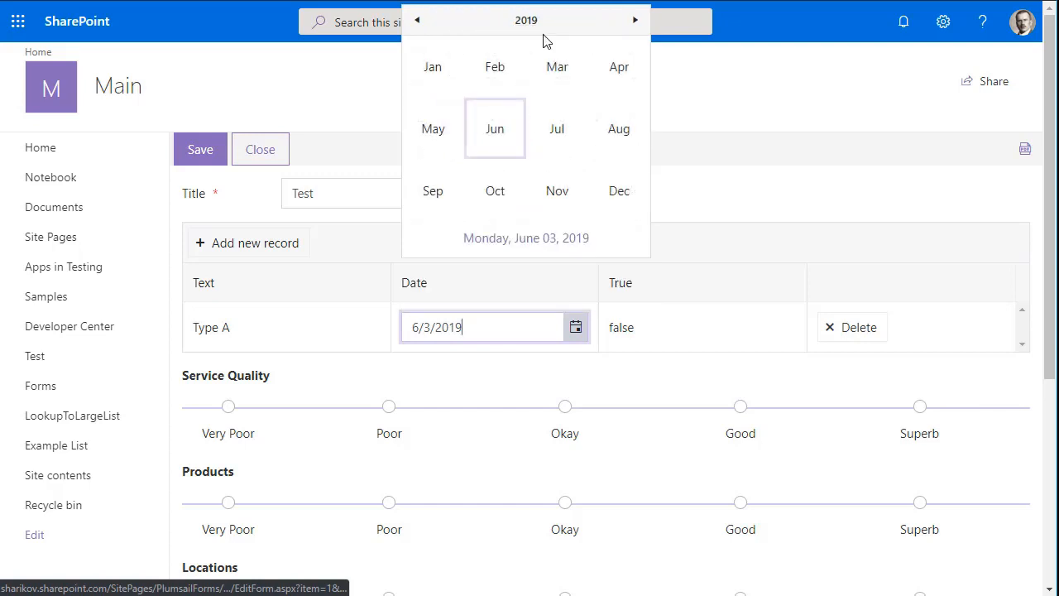
left_click(507, 196)
left_click(494, 192)
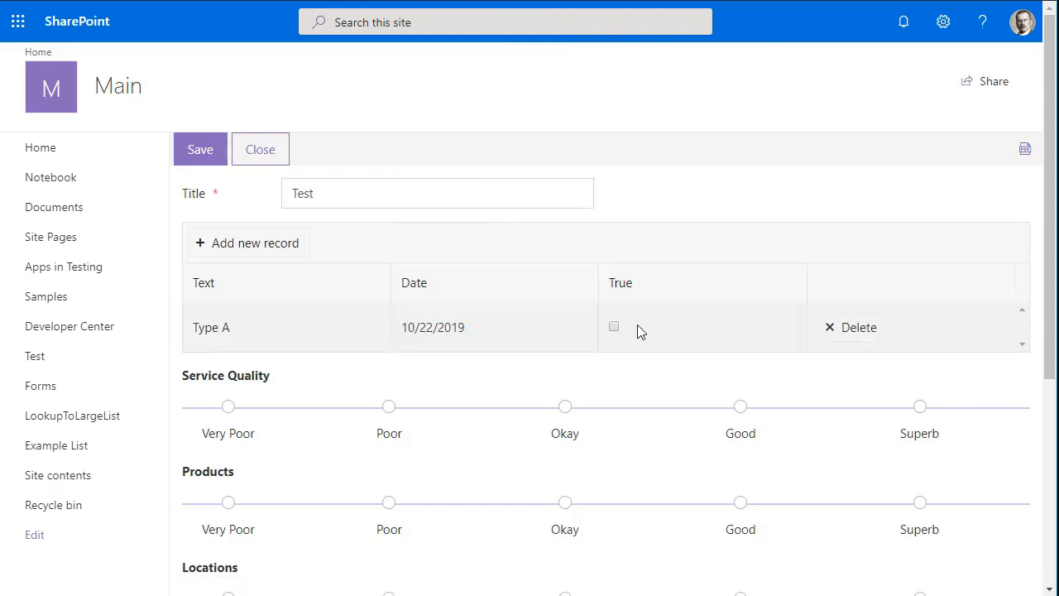
left_click(614, 327)
Step: Add a second table record with text Type B and date 7/8/2020
left_click(265, 250)
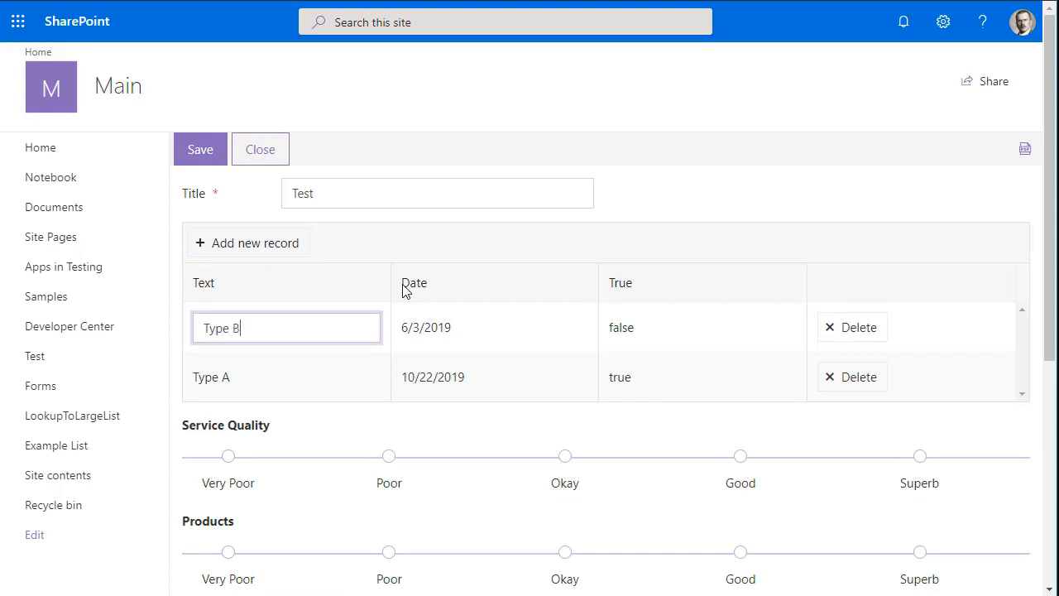
type("Type B")
left_click(501, 325)
left_click(578, 329)
left_click(523, 25)
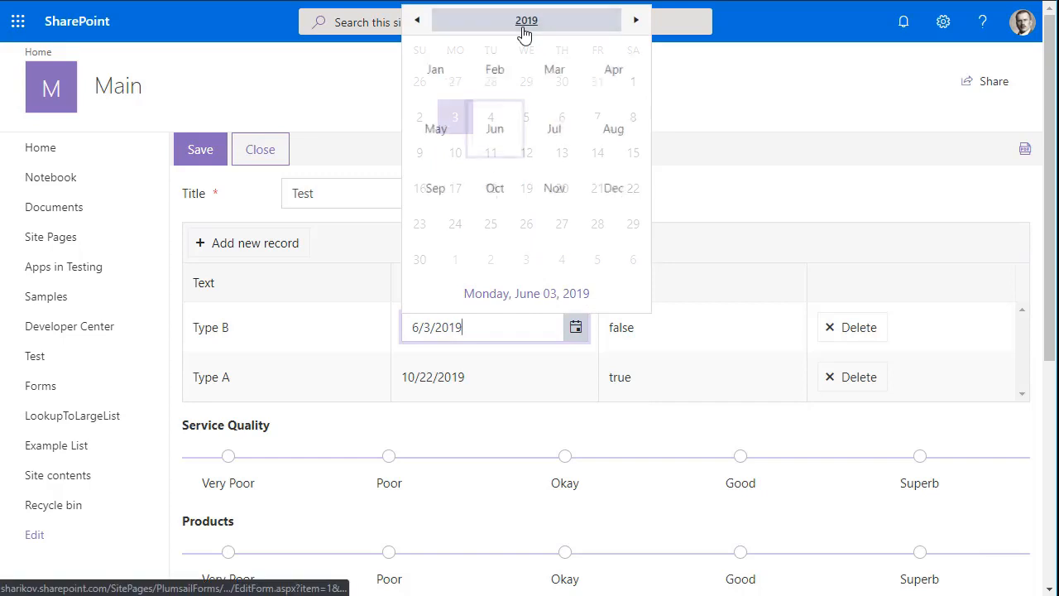
left_click(526, 22)
left_click(619, 190)
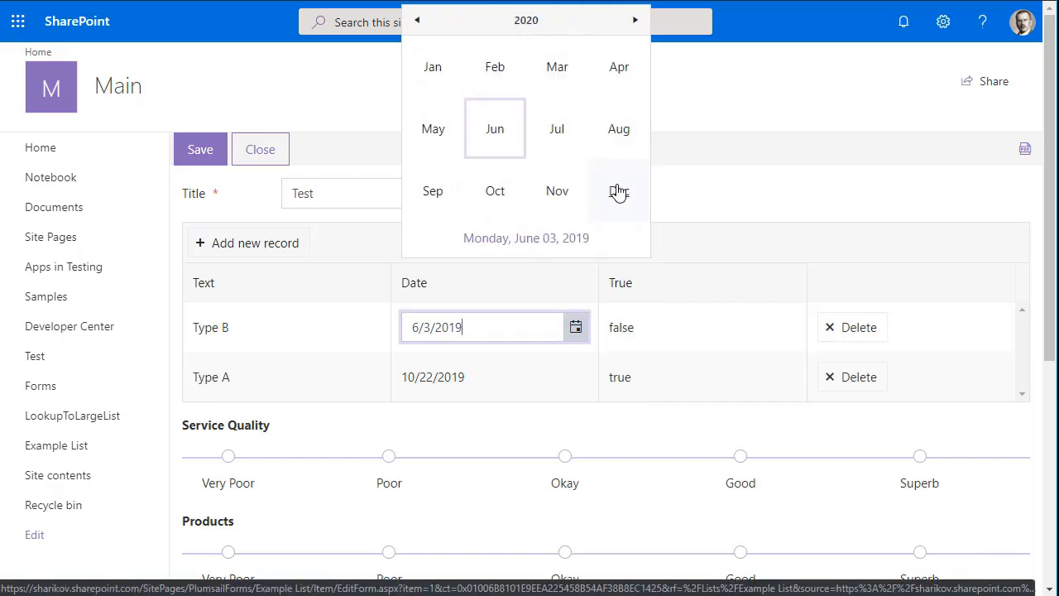
left_click(549, 135)
left_click(531, 122)
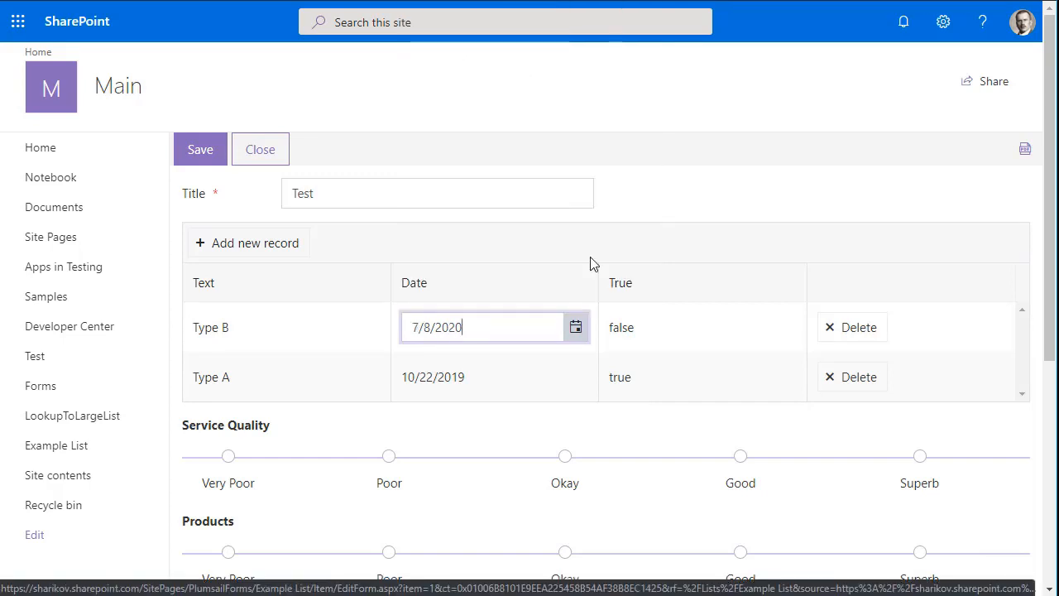
Step: Add a third table record with text Type C, date 5/8/2019 and the True value enabled
left_click(216, 248)
type("Type")
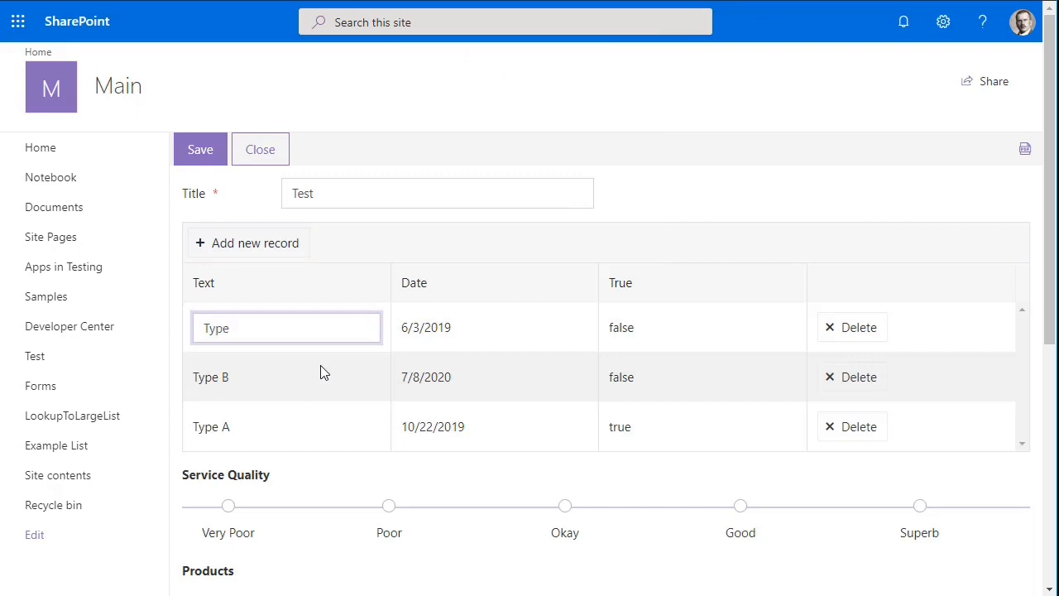
type(" C")
key("Tab")
left_click(576, 327)
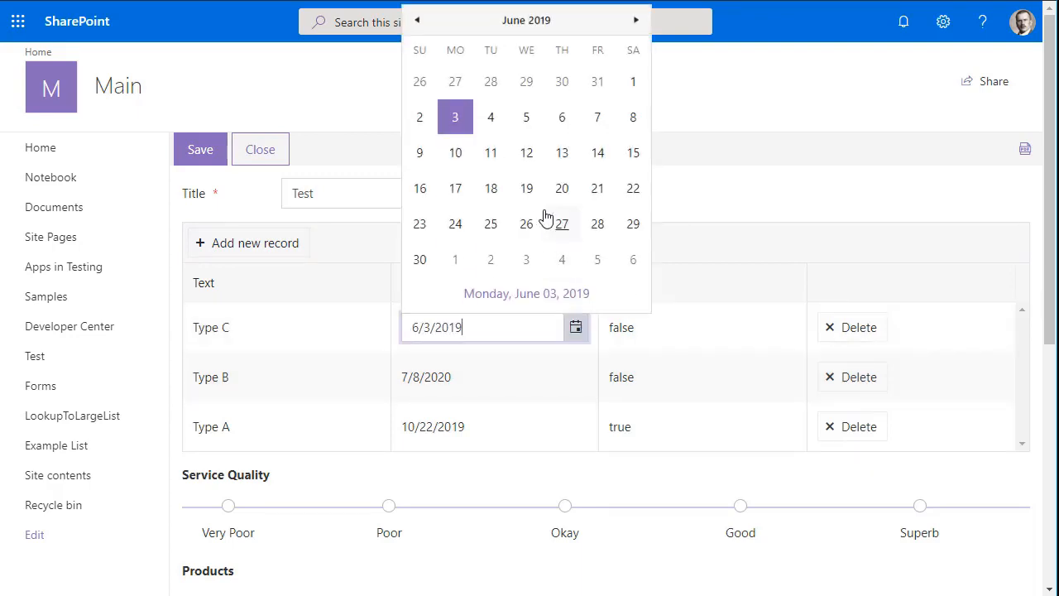
left_click(538, 23)
left_click(430, 123)
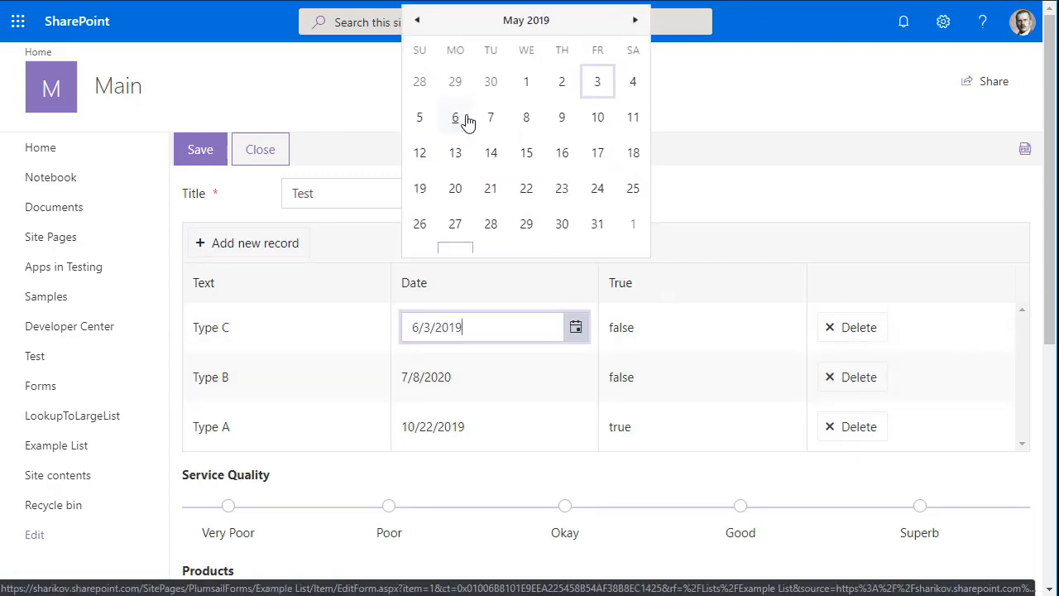
left_click(538, 120)
left_click(685, 343)
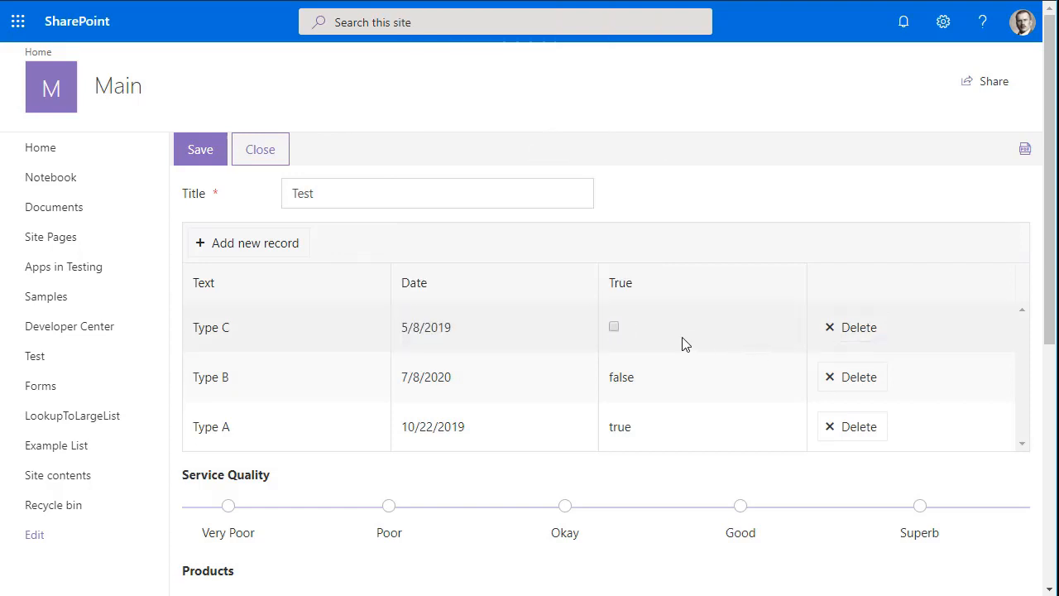
left_click(718, 202)
Step: Rate Service Quality as Poor, Products as Very Poor and Locations as Superb on the Likert scale
scroll(739, 193, "down", 2)
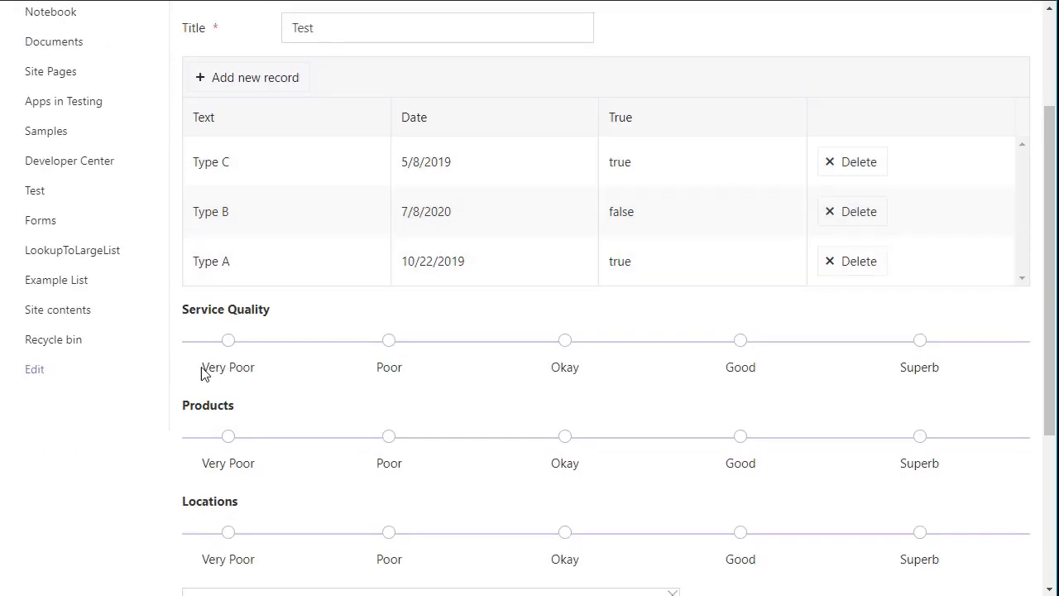
scroll(569, 452, "down", 1)
scroll(568, 458, "down", 2)
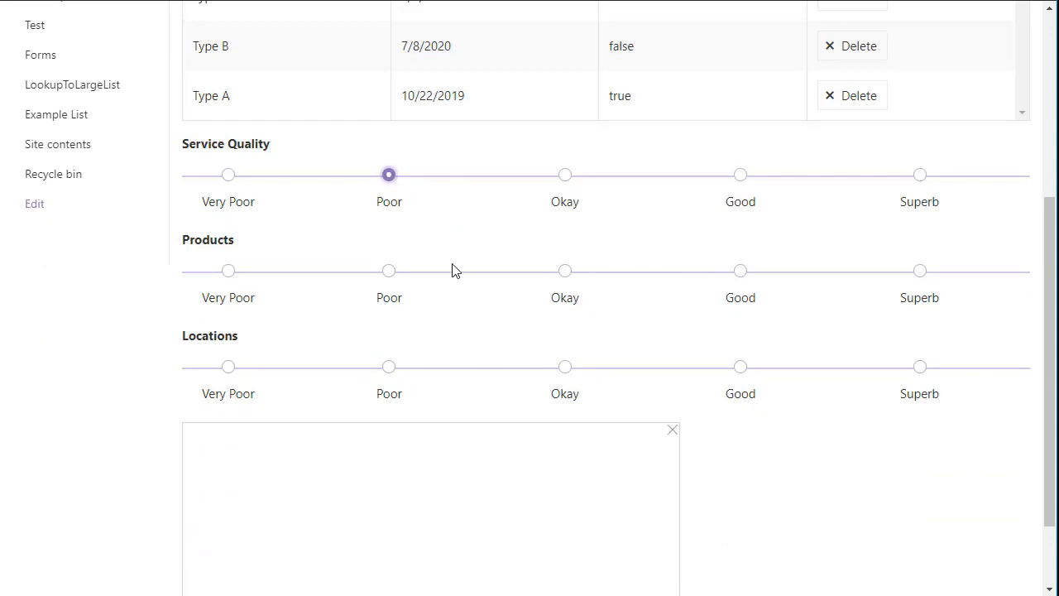
left_click(226, 272)
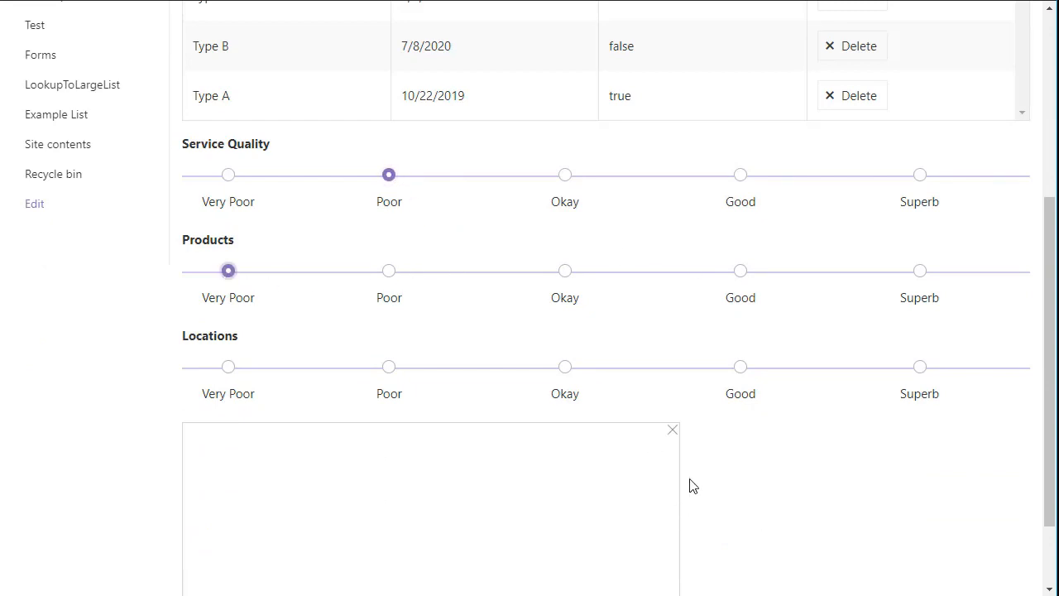
left_click(920, 368)
Step: Draw a handwritten signature across the ink sketch area in several strokes and save the item
scroll(753, 414, "down", 2)
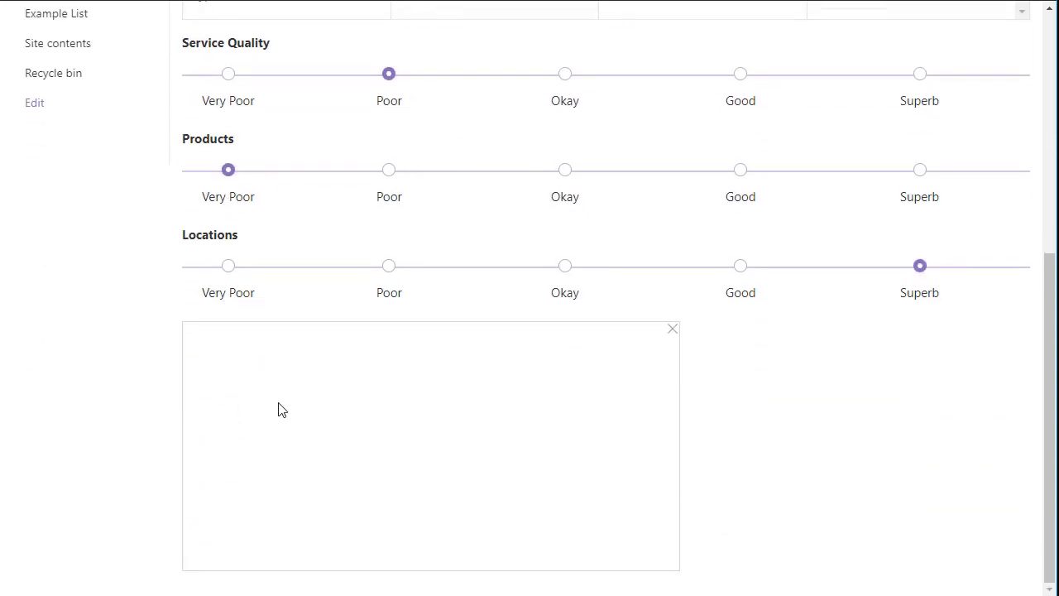
left_click_drag(241, 414, 385, 348)
mouse_move(314, 379)
left_mouse_down()
mouse_move(229, 488)
mouse_move(343, 460)
left_mouse_up()
mouse_move(464, 403)
left_mouse_down()
mouse_move(404, 518)
mouse_move(549, 506)
mouse_move(626, 523)
left_mouse_up()
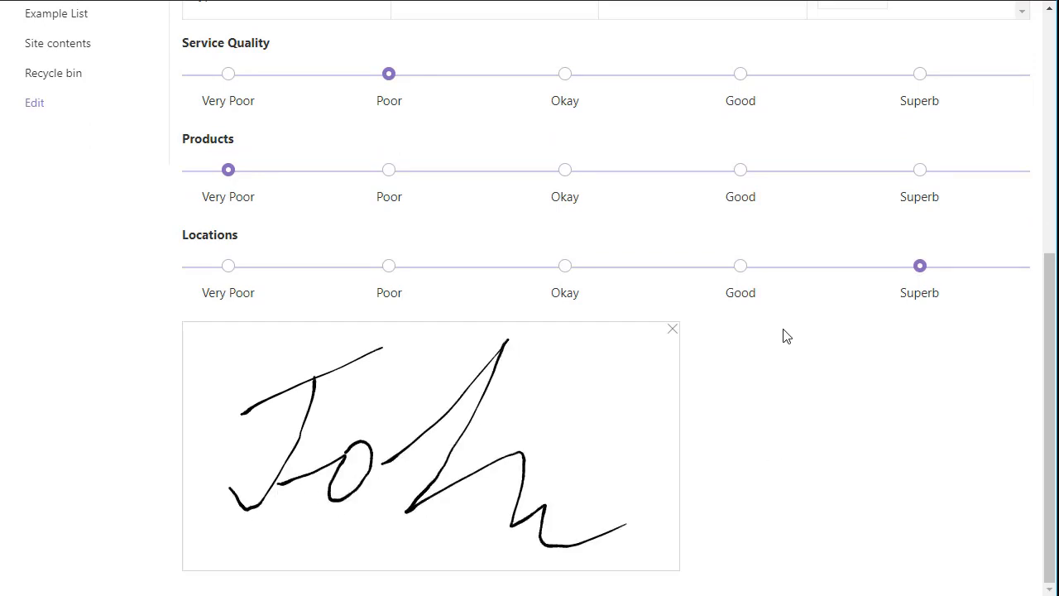
scroll(704, 323, "up", 10)
left_click(199, 152)
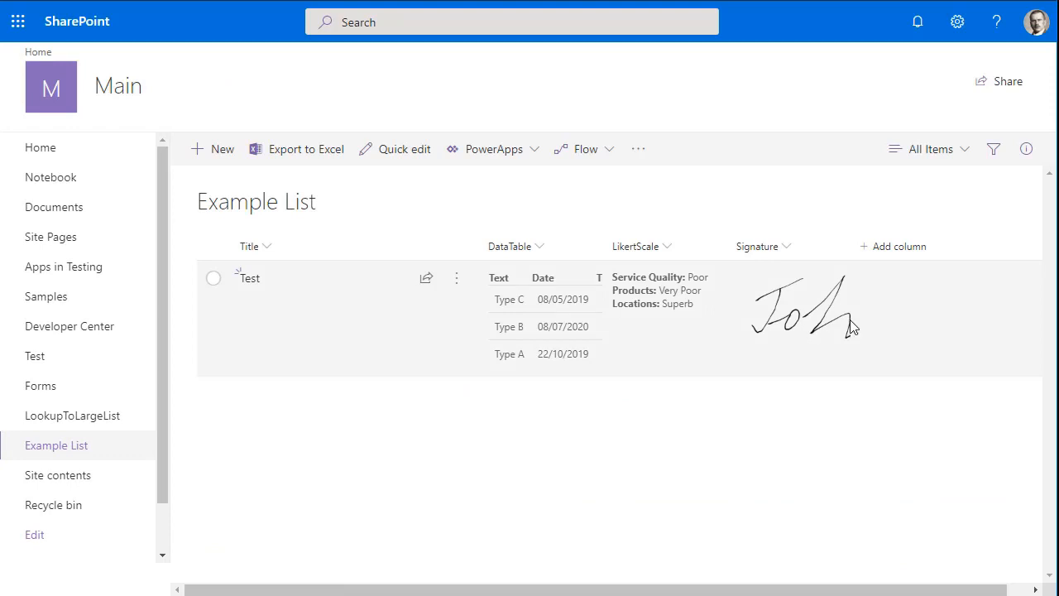
Step: Widen the Signature, DataTable and LikertScale columns in the Example List view
left_click_drag(852, 246, 910, 241)
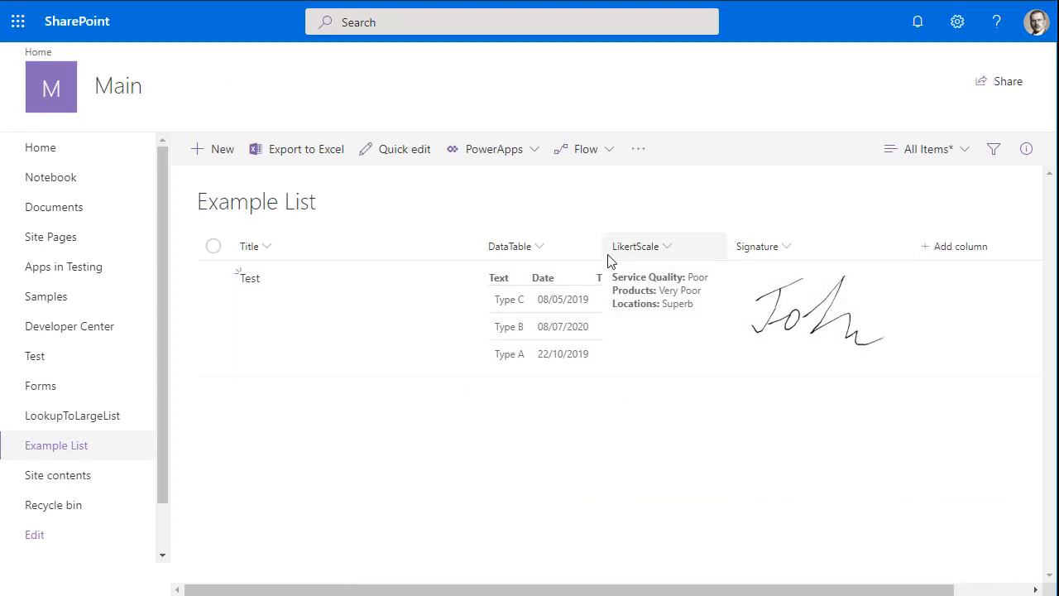
left_click_drag(601, 241, 644, 241)
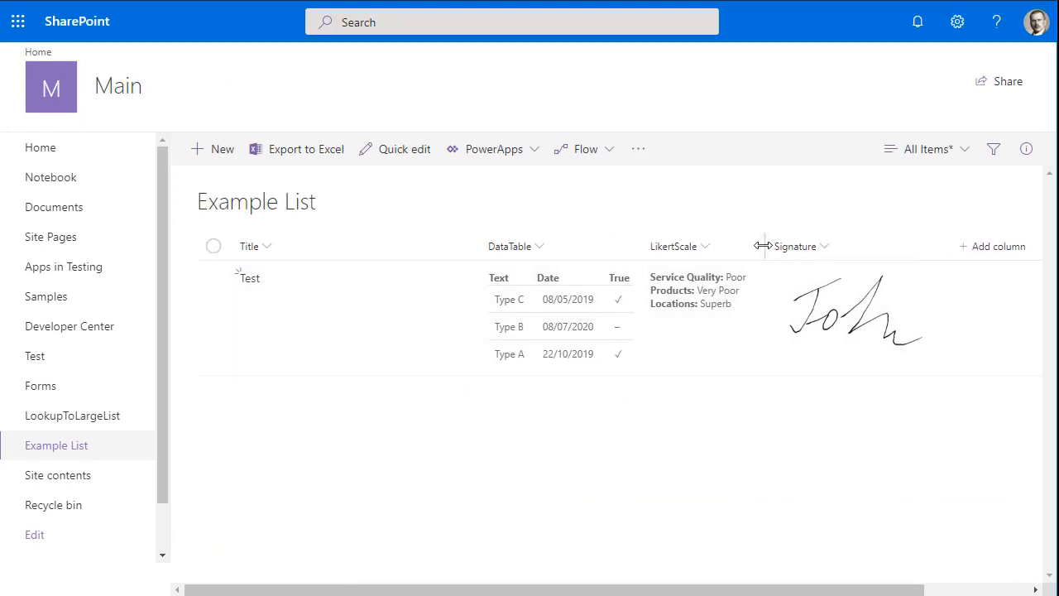
left_click_drag(763, 246, 769, 246)
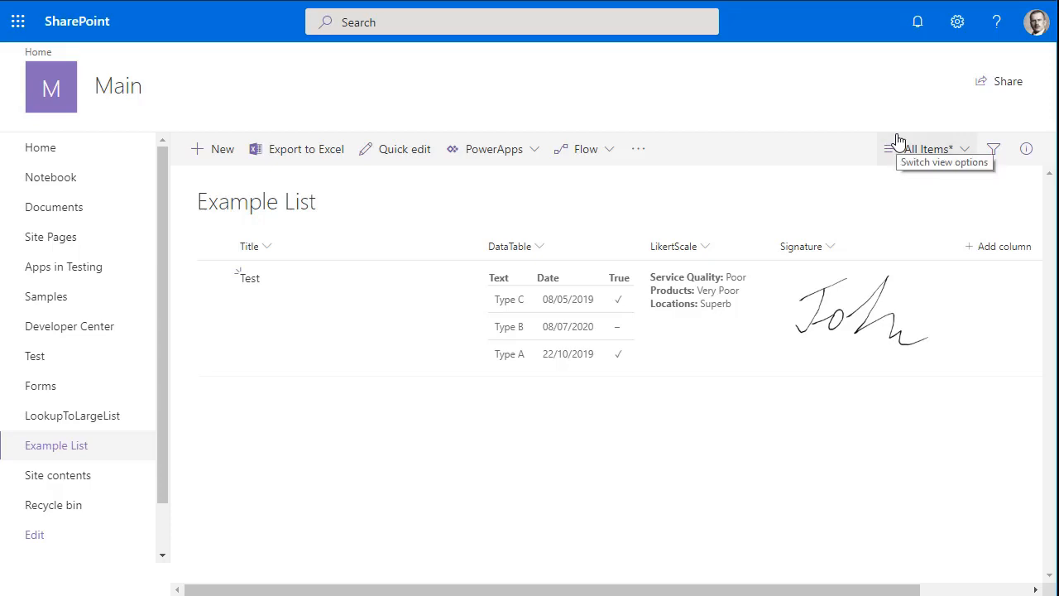
Step: Create a new item in Example List with the title Test 2
left_click(208, 153)
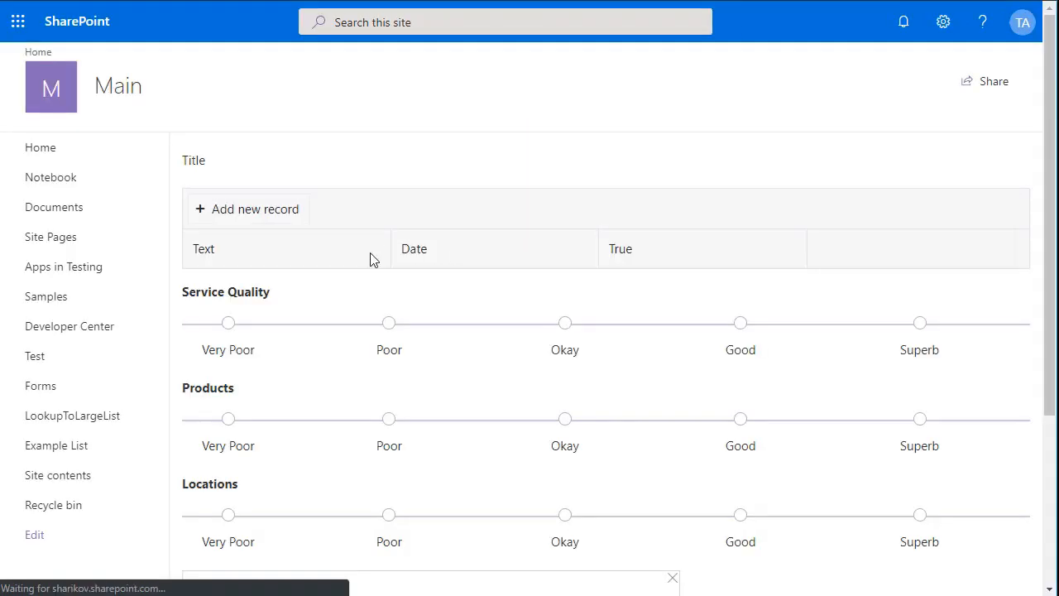
left_click(331, 191)
type("Test 2")
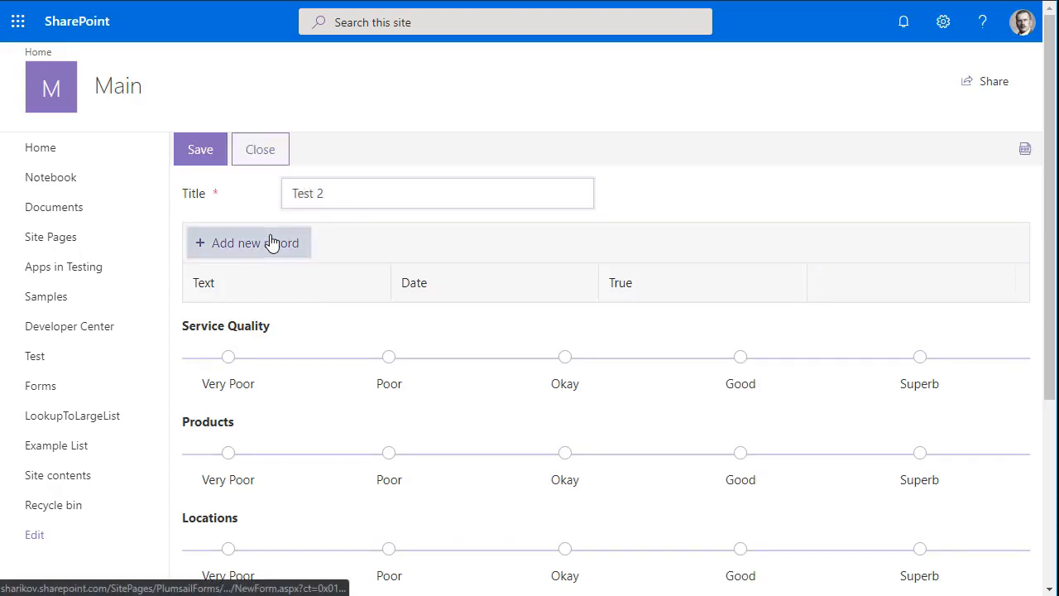
Step: Add a table record with text Type X, date 7/16/2025 and the True value enabled
left_click(272, 243)
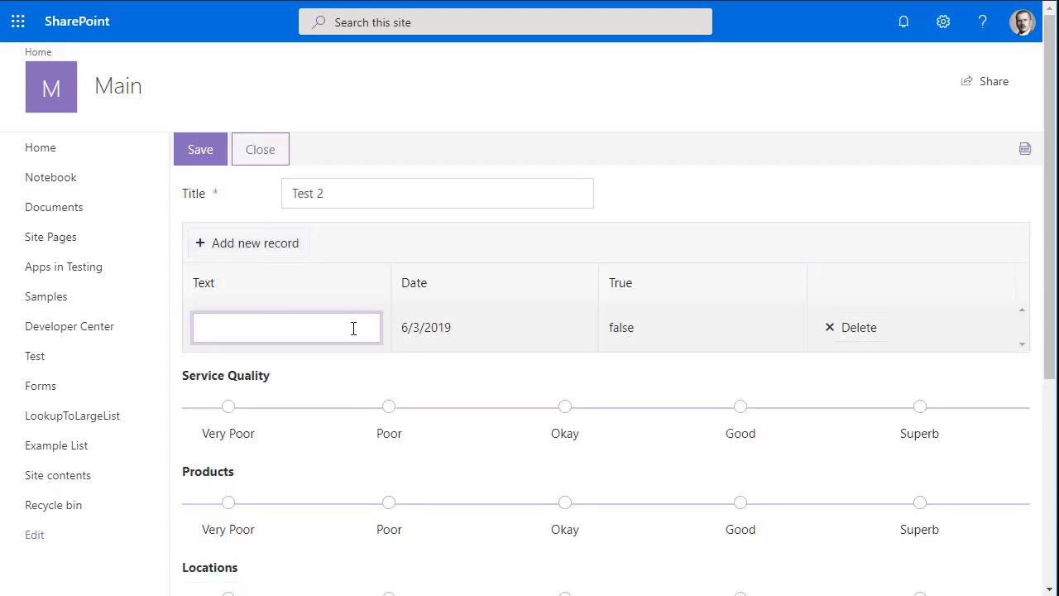
left_click(427, 335)
left_click(580, 331)
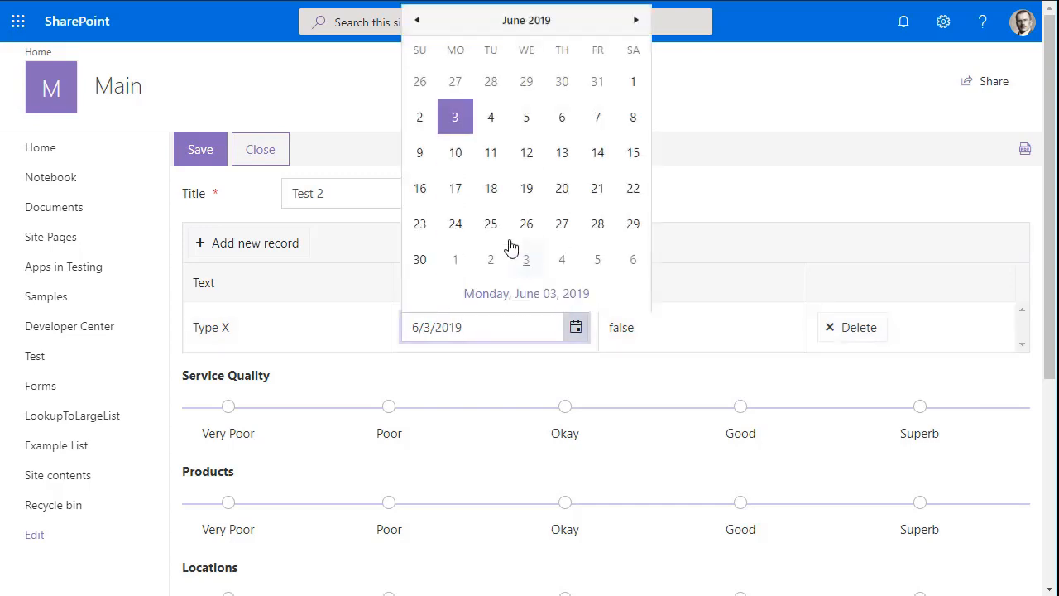
left_click(528, 21)
left_click(541, 23)
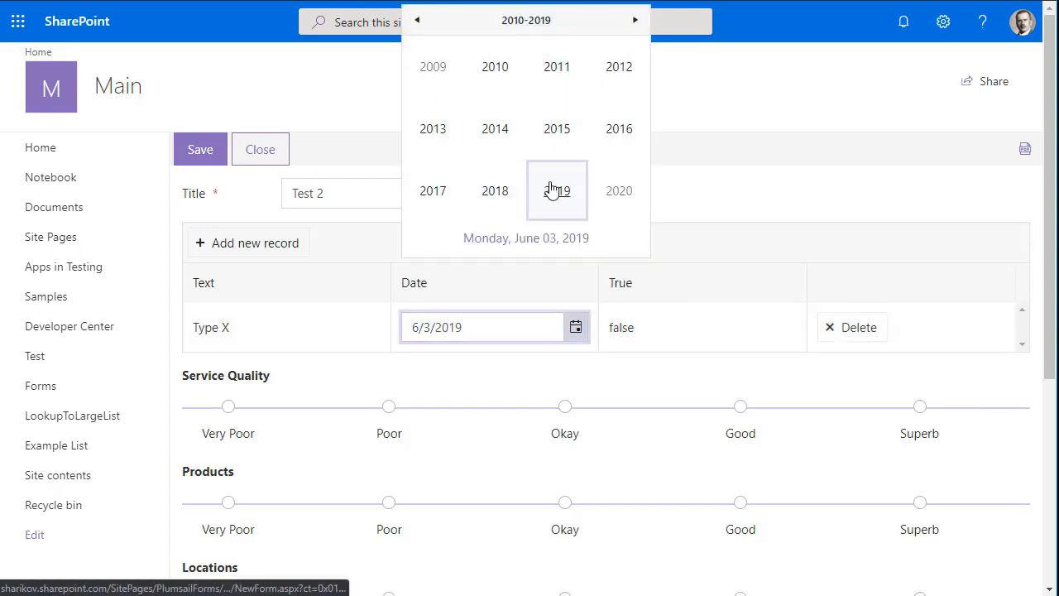
left_click(634, 20)
left_click(560, 130)
left_click(550, 132)
left_click(523, 149)
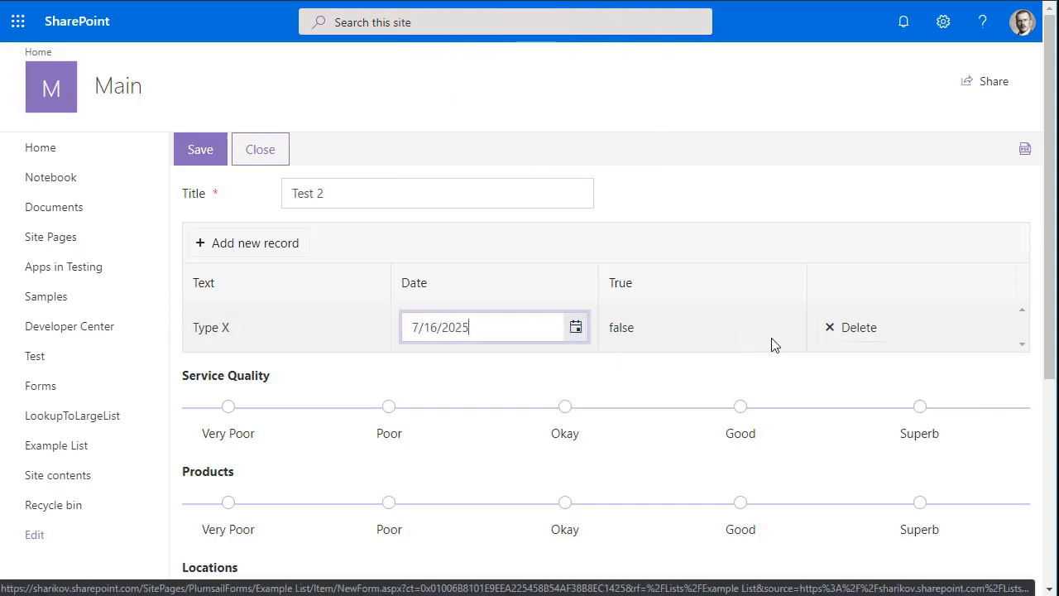
left_click(771, 328)
left_click(614, 327)
Step: Add a second table record with text Type Y and date 6/25/2019
left_click(302, 236)
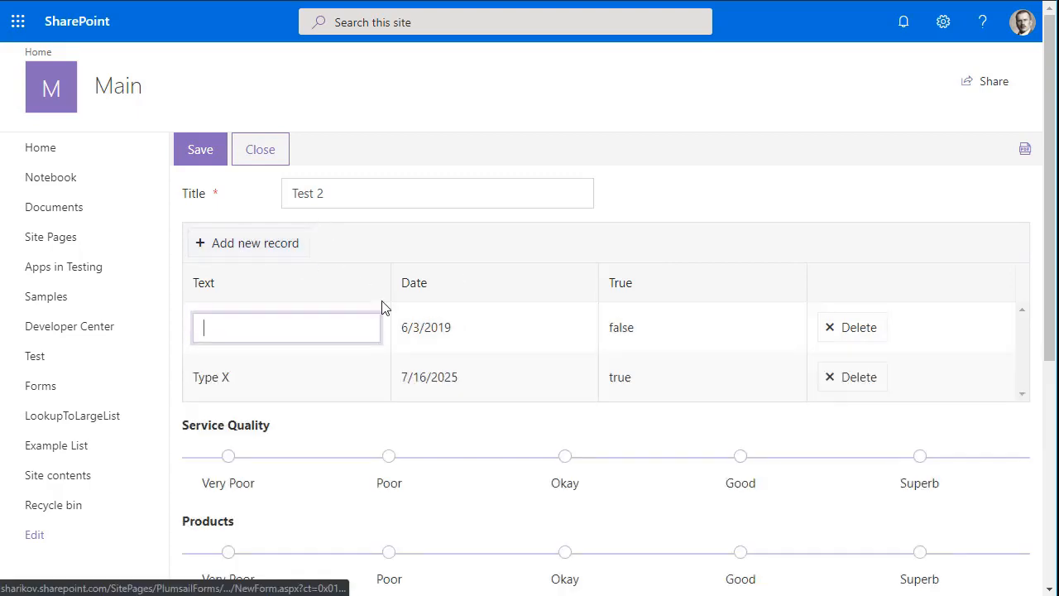
type("Type Y")
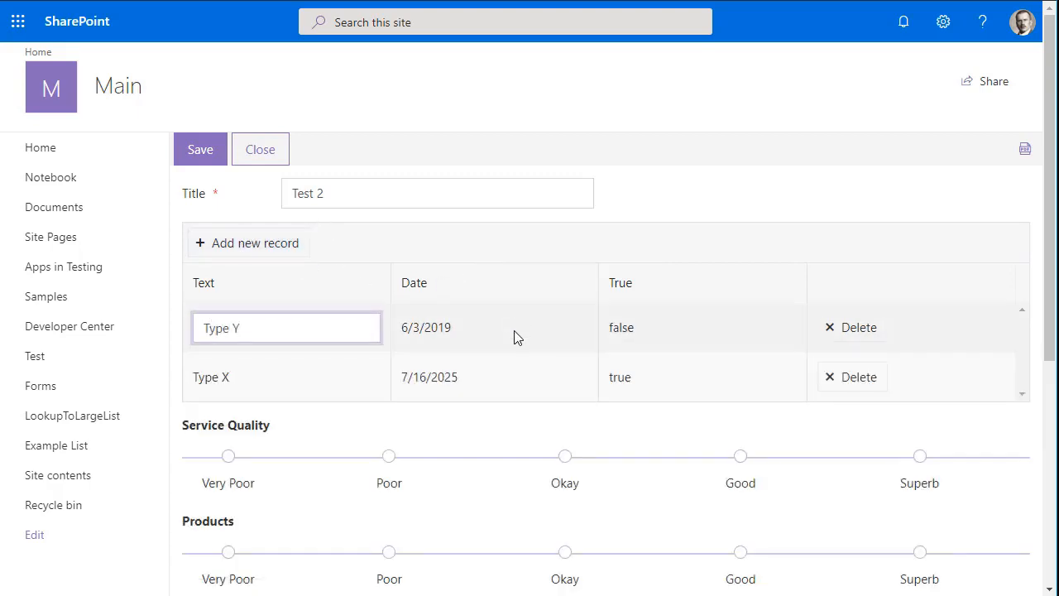
left_click(513, 333)
left_click(576, 328)
left_click(493, 223)
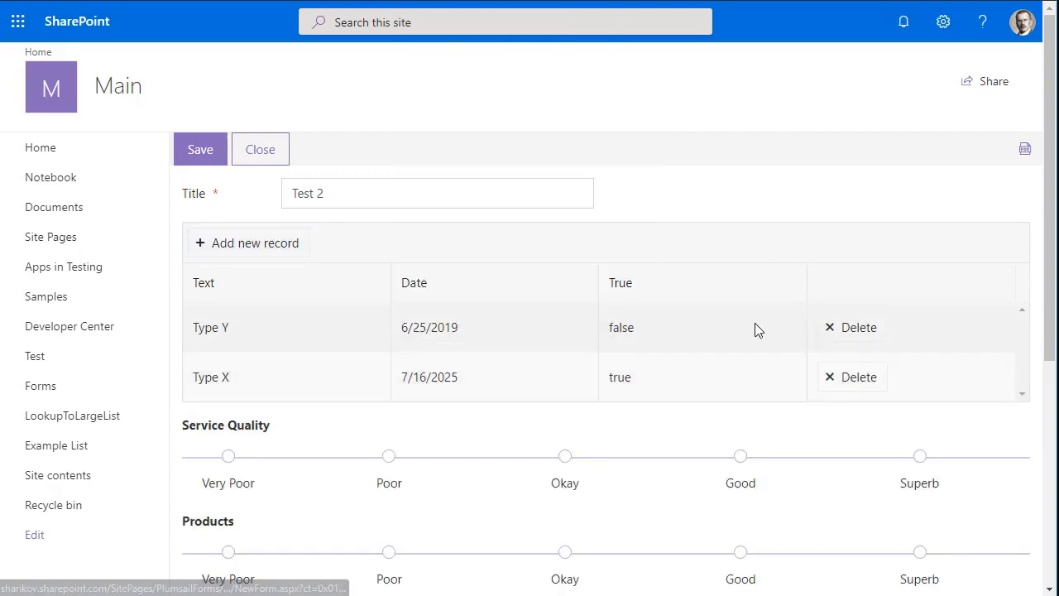
left_click(754, 328)
Step: Add a third table record with text Type Z and date 6/3/2019
left_click(232, 243)
type("Type Z")
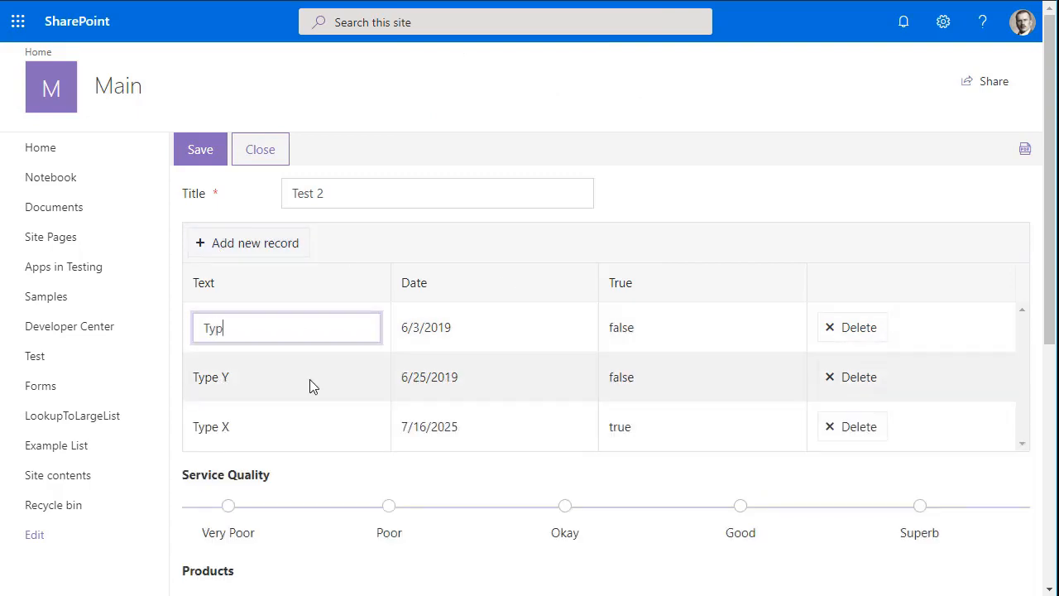
left_click(428, 324)
left_click(584, 325)
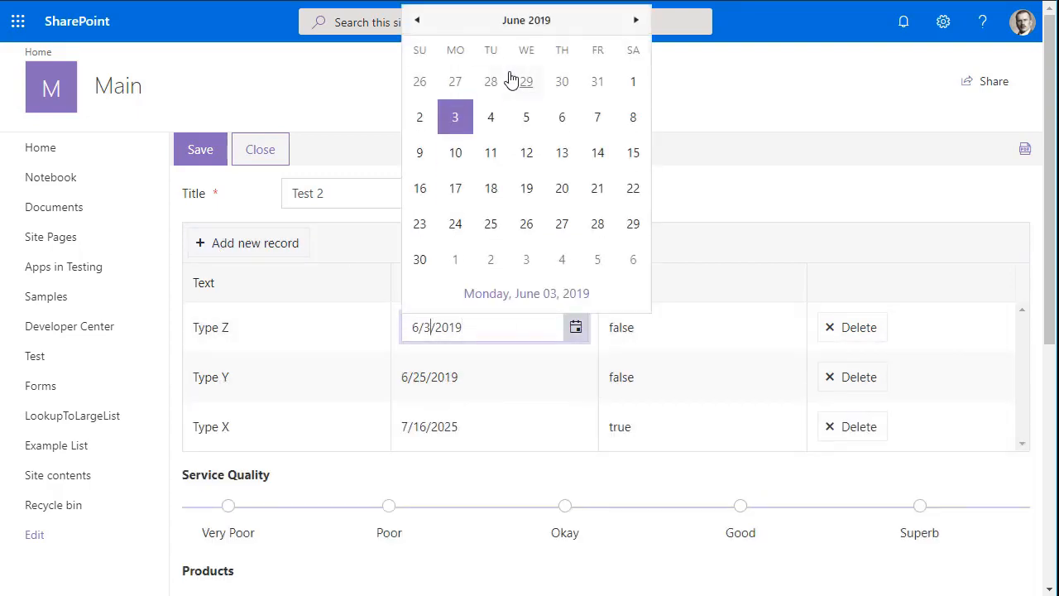
left_click(461, 122)
Step: Rate Service Quality as Superb, Products as Superb and Locations as Okay on the Likert scale
scroll(477, 317, "down", 3)
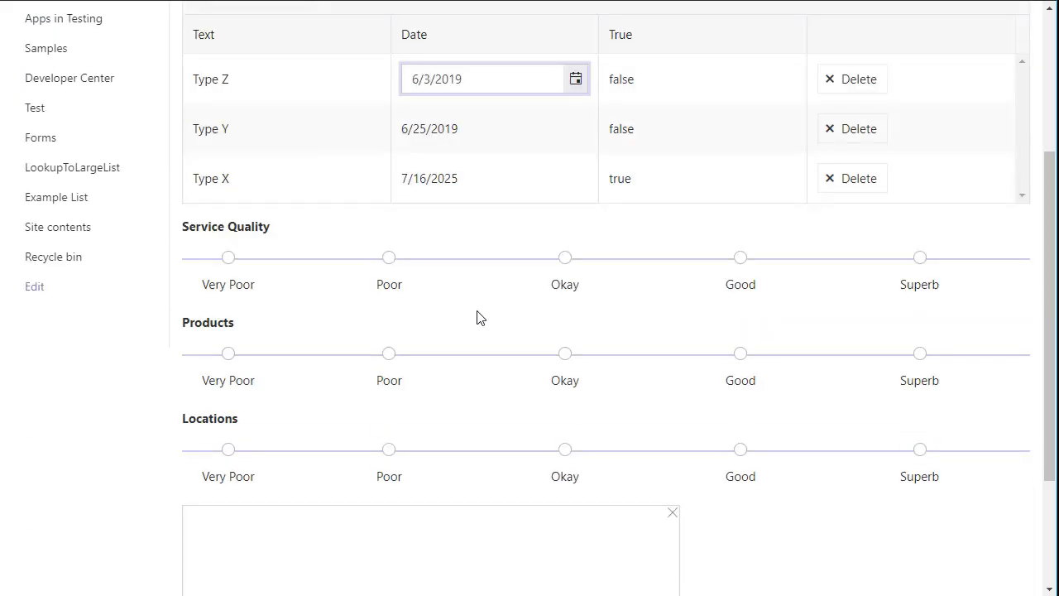
left_click(921, 259)
left_click(922, 354)
left_click(565, 451)
Step: Draw a handwritten first-name signature in the ink sketch area and save the Test 2 item
scroll(587, 442, "down", 3)
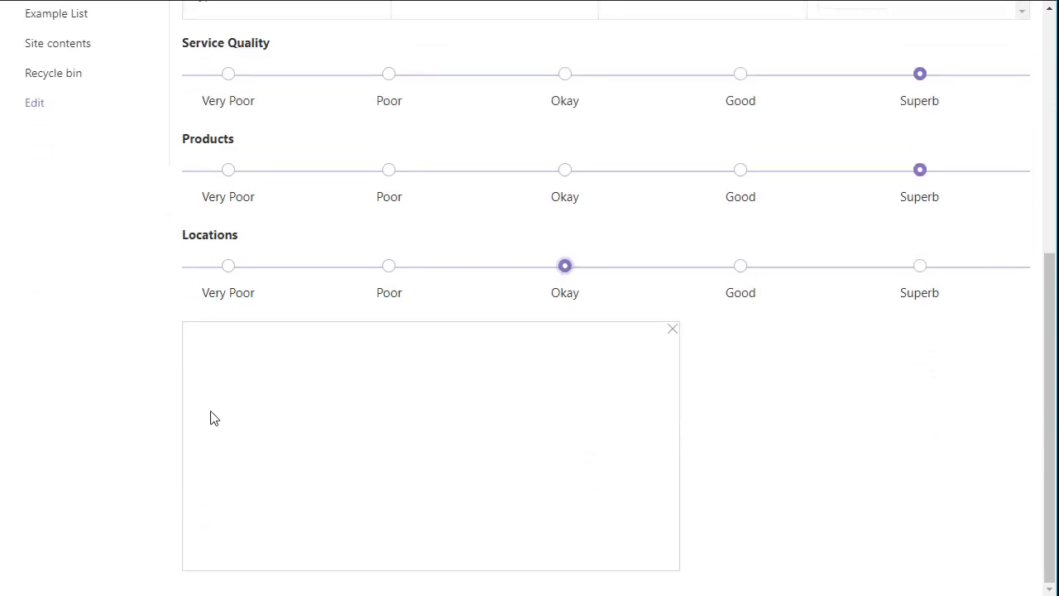
left_click_drag(206, 399, 349, 352)
mouse_move(290, 372)
left_mouse_down()
mouse_move(252, 473)
mouse_move(338, 428)
mouse_move(439, 449)
mouse_move(615, 430)
left_mouse_up()
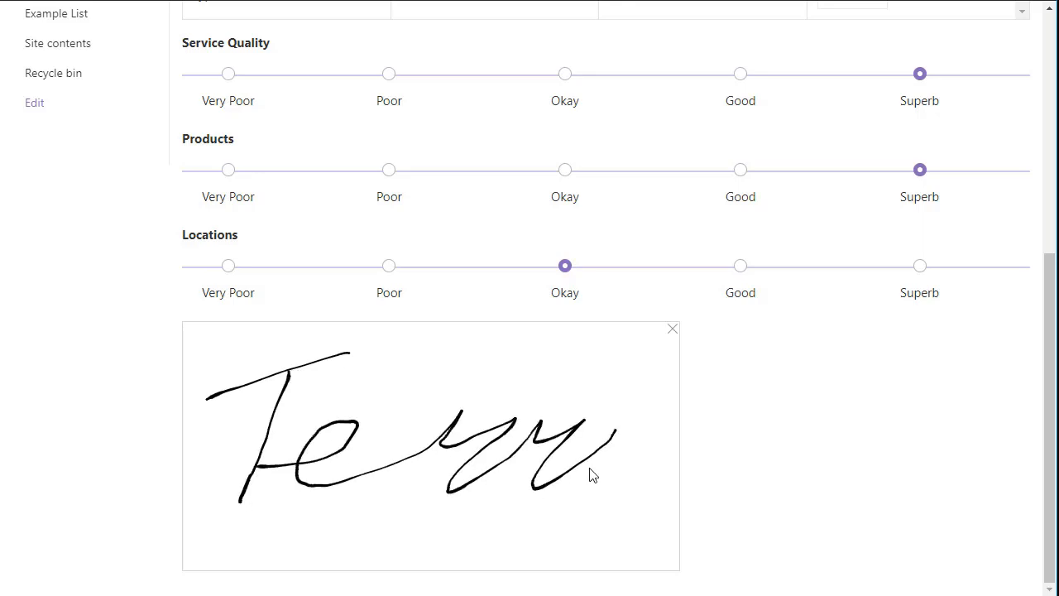
left_click_drag(590, 474, 554, 508)
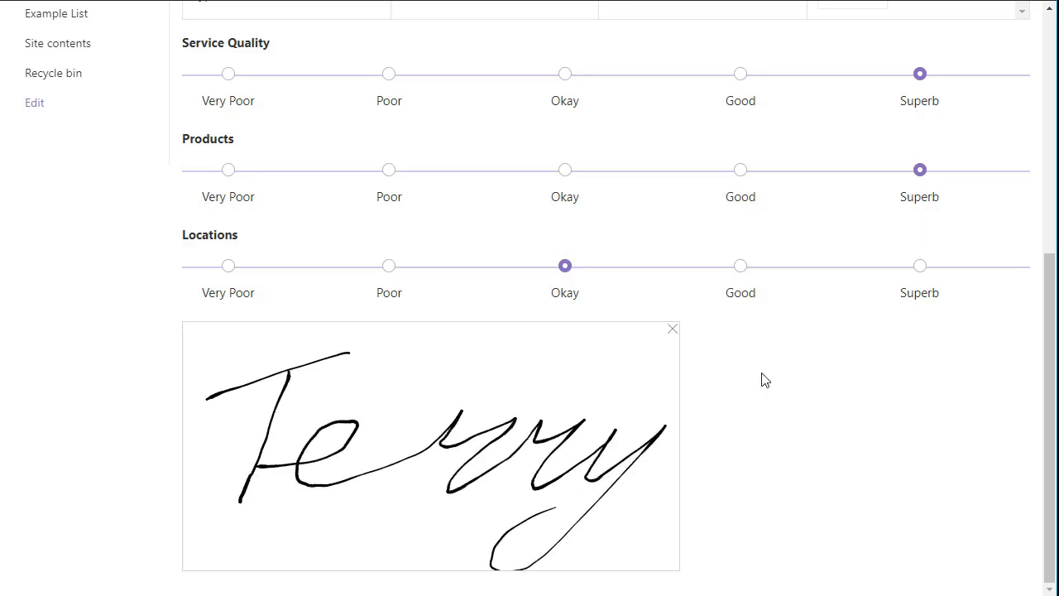
scroll(764, 380, "up", 5)
left_click(198, 130)
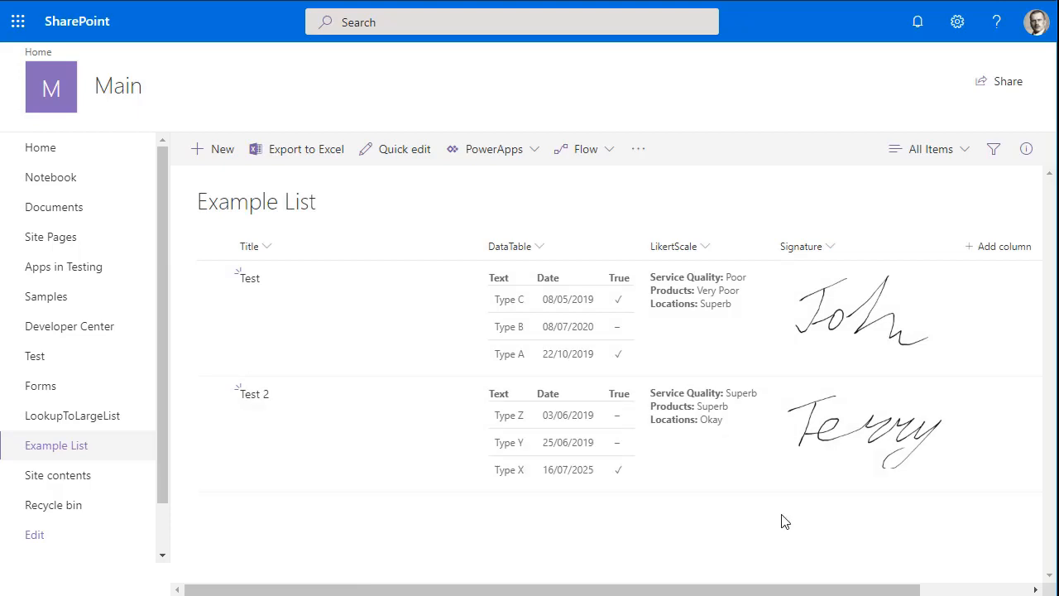
Step: Switch to Plumsail Forms, clear the customizers of the Signature, LikertScale and DataTable columns, and reload the SharePoint list
left_click(124, 583)
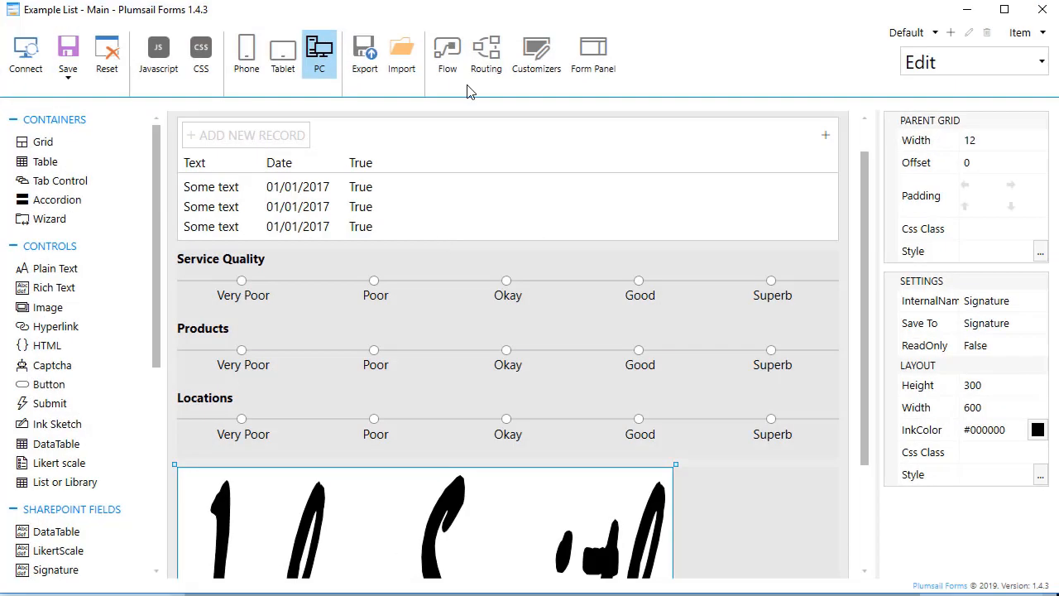
left_click(536, 52)
left_click(674, 253)
left_click(674, 220)
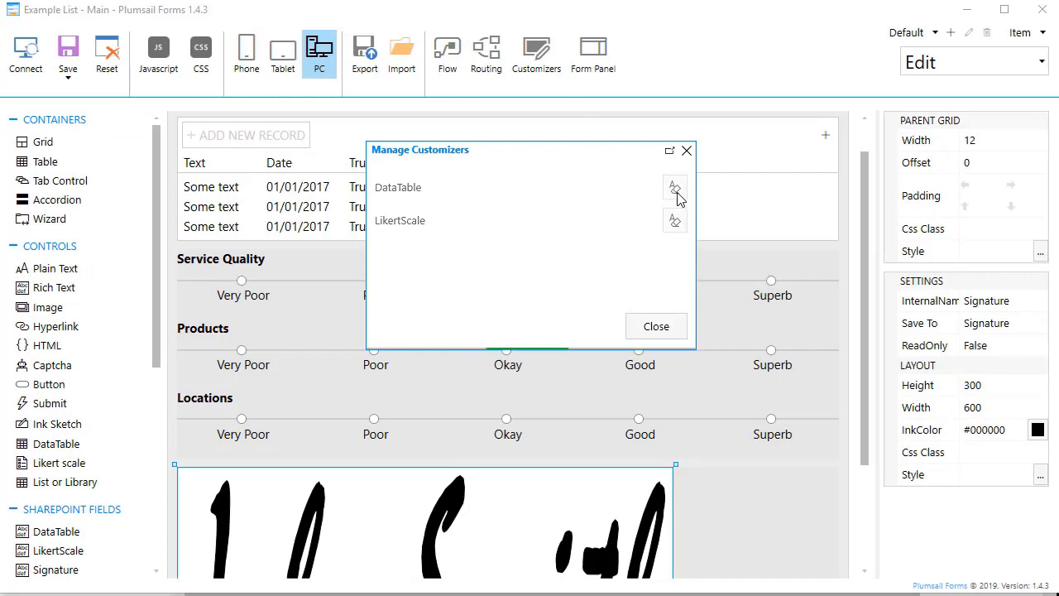
left_click(640, 325)
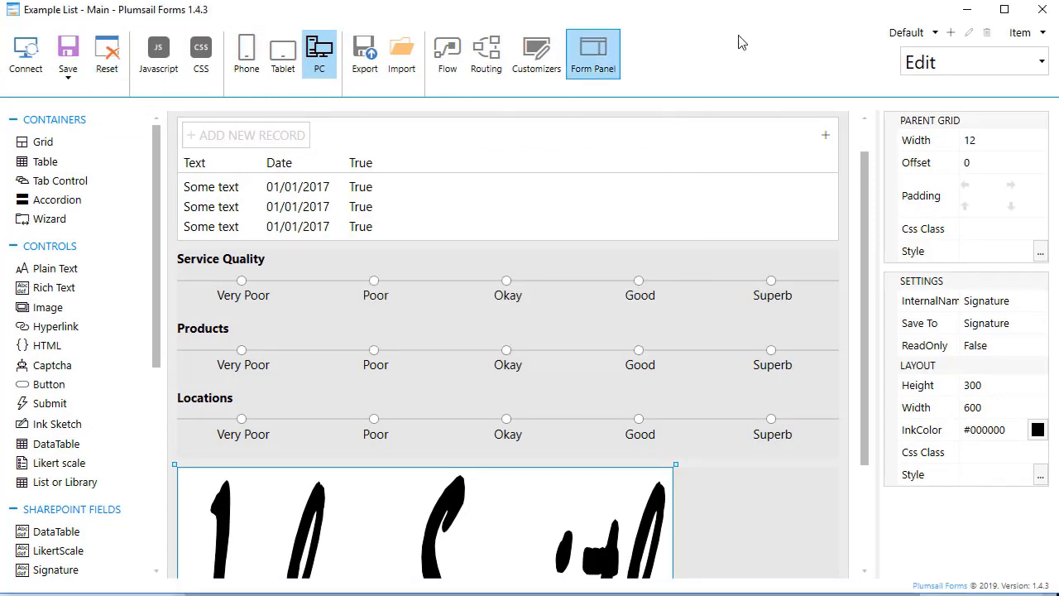
left_click(963, 10)
key("F5")
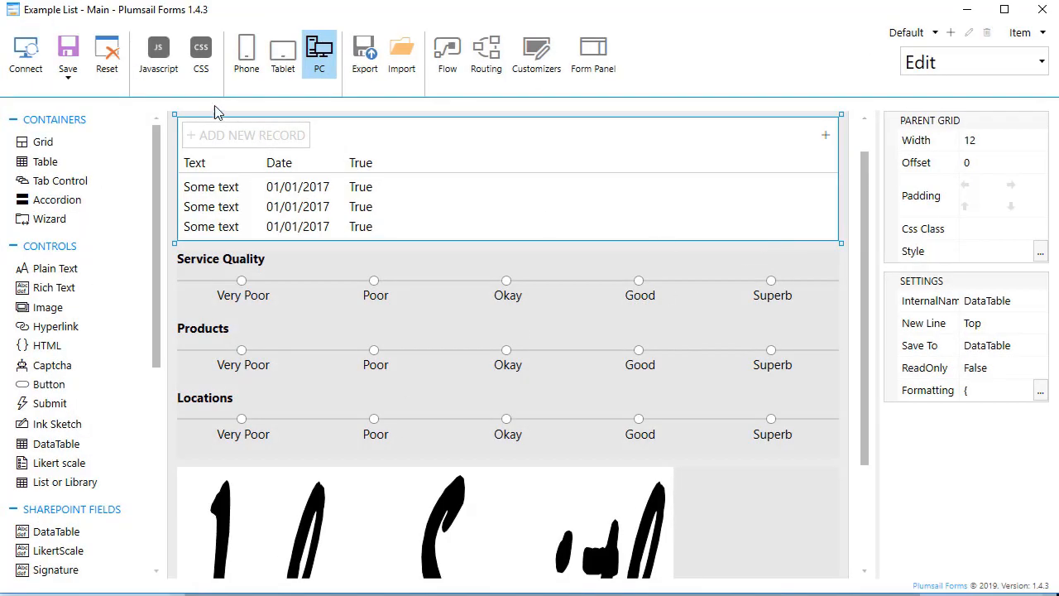
Step: Save the Display, New and Edit forms in Plumsail Forms and reload the SharePoint list
left_click(68, 78)
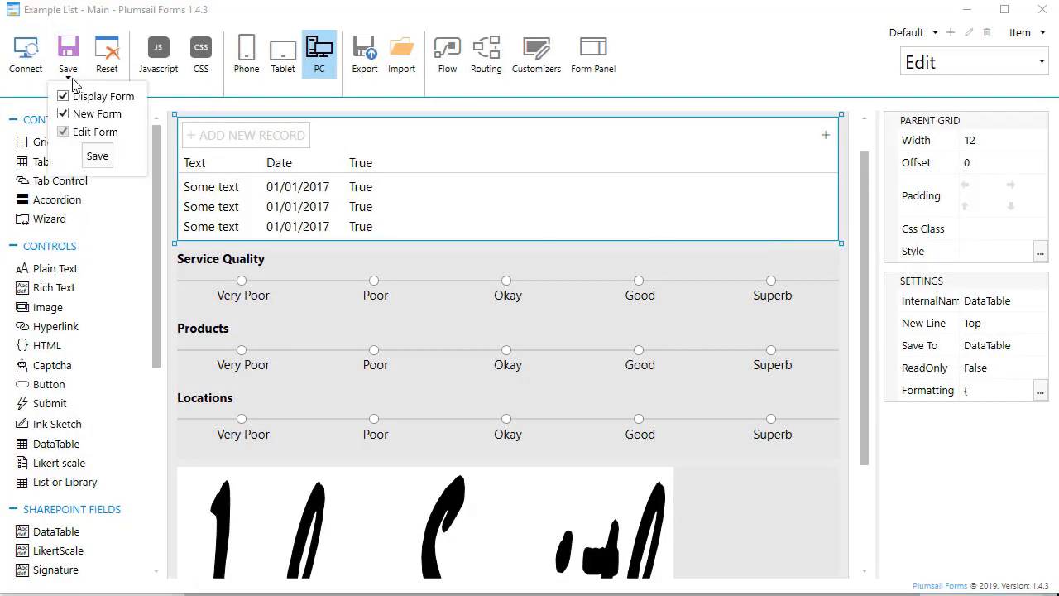
left_click(95, 157)
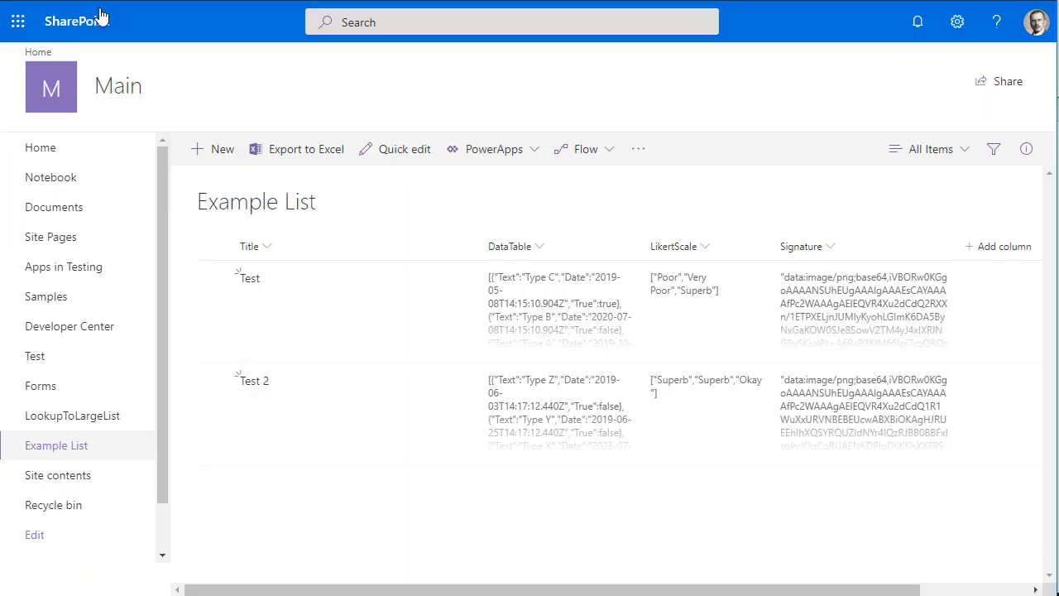
key("F5")
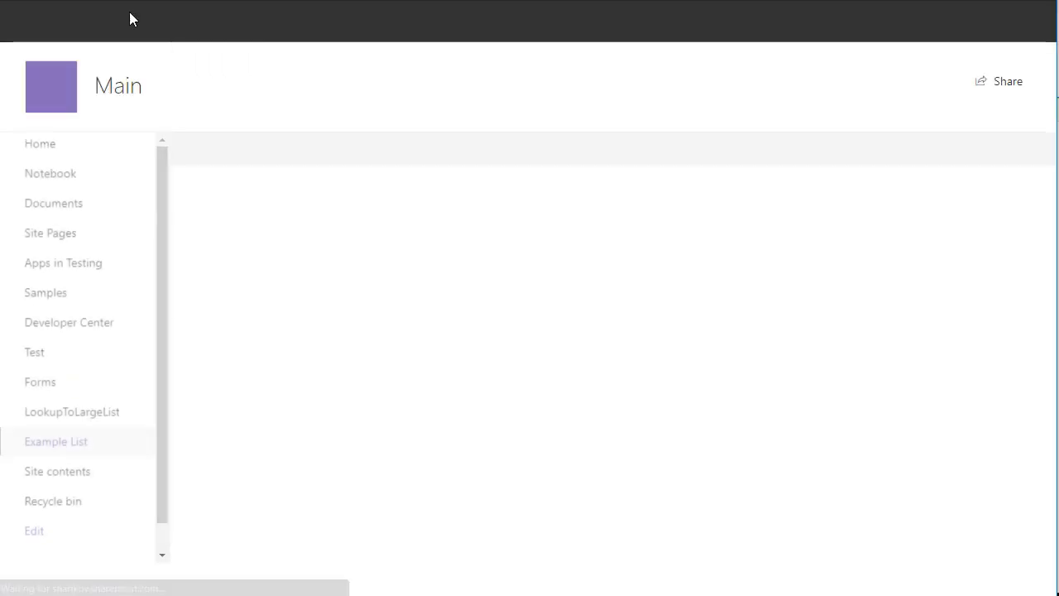